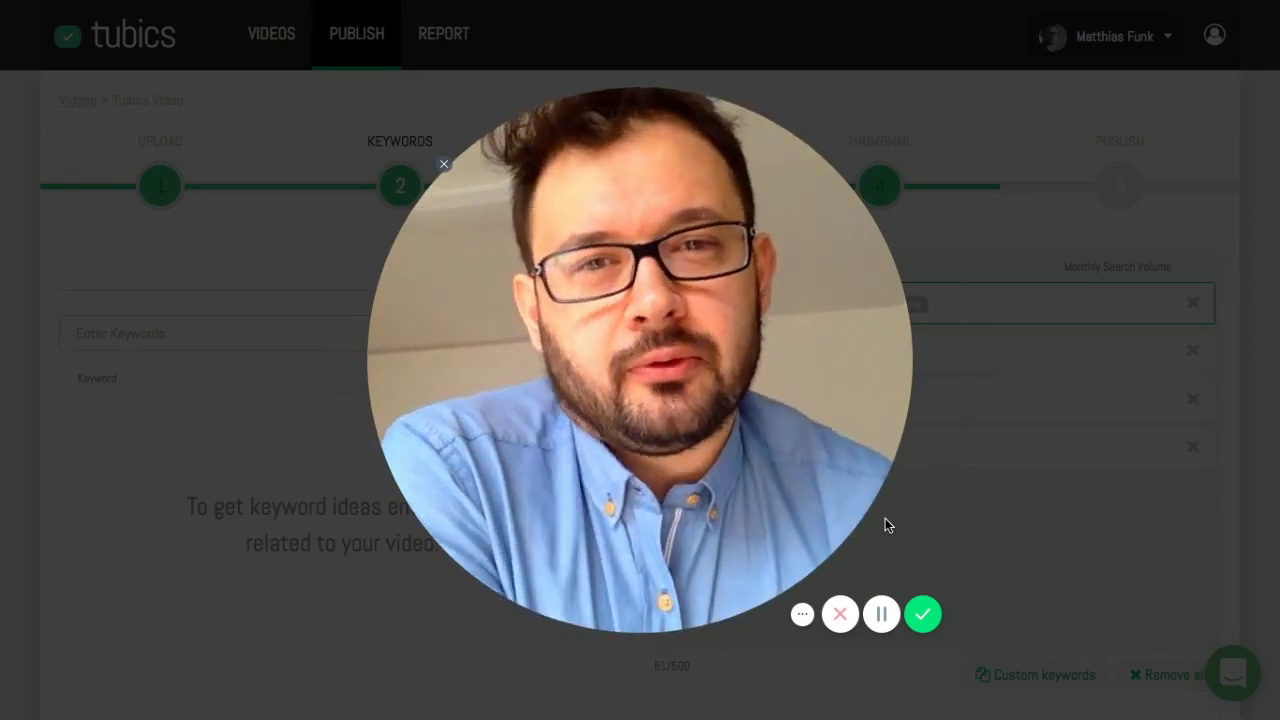
{"action": "mouse_move", "coordinate": [765, 394]}
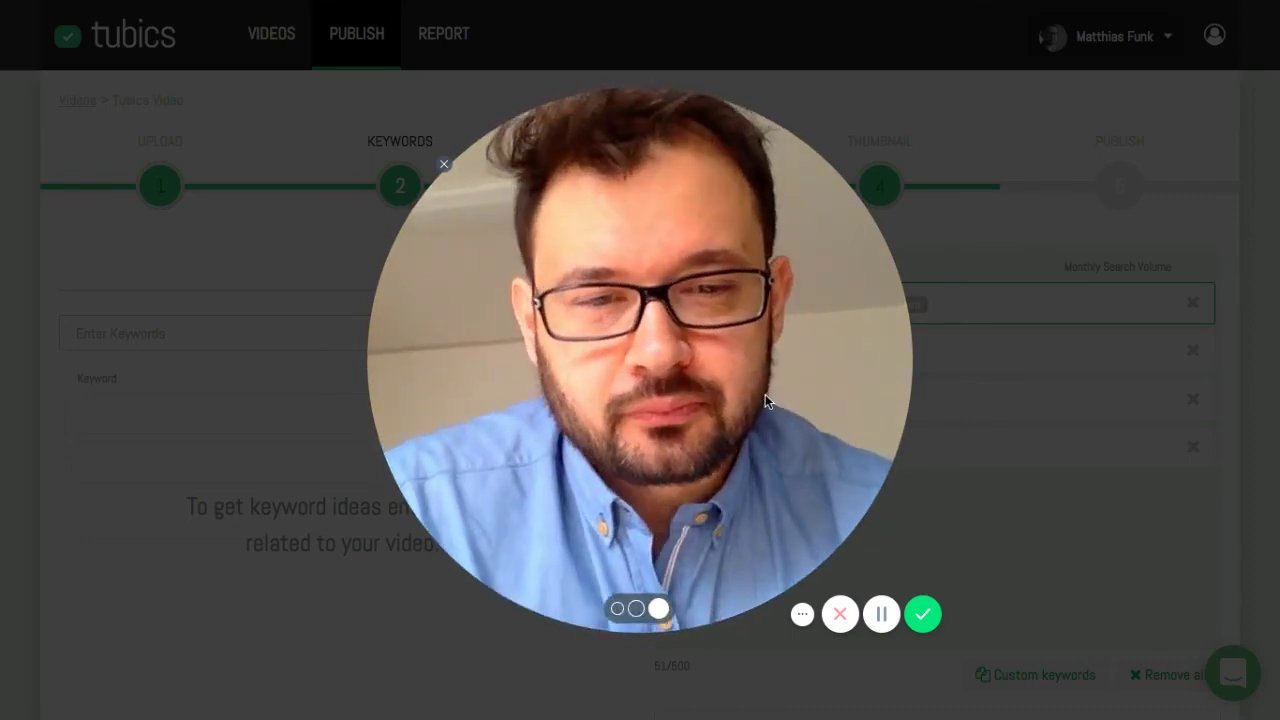
{"action": "left_click", "coordinate": [632, 612]}
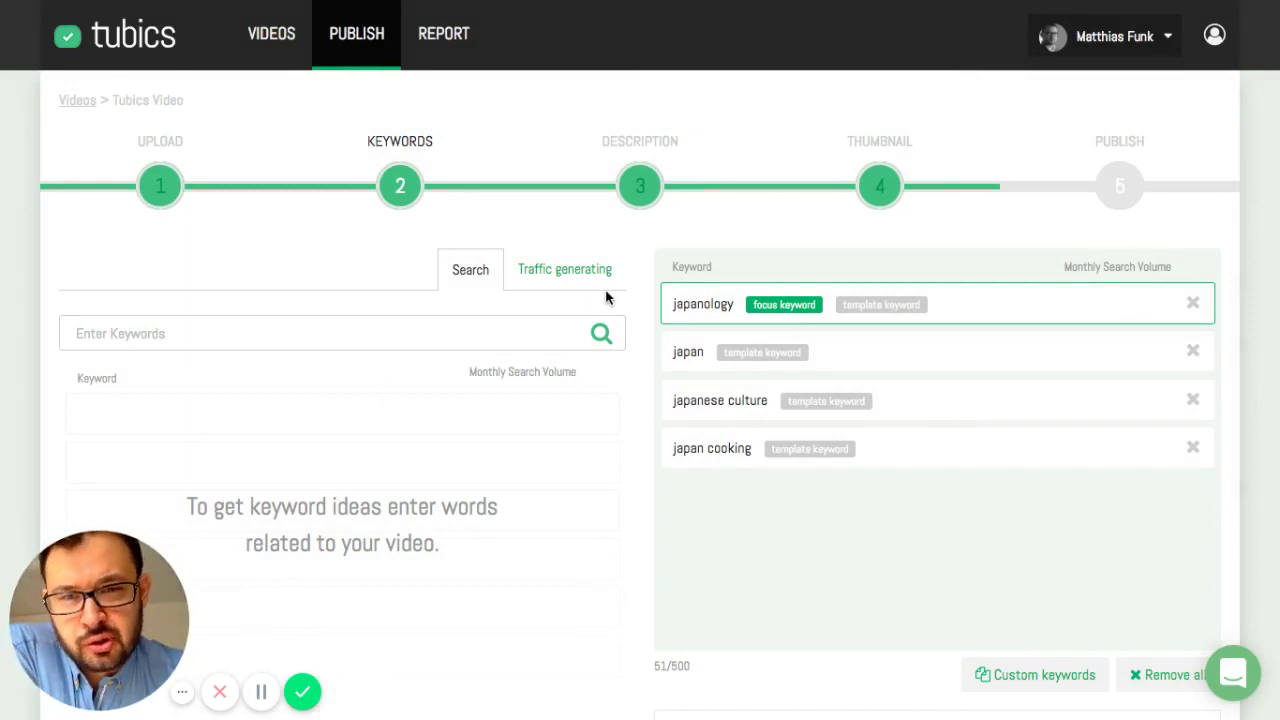
Check the video file and the template chosen in the Upload stage, and return to the Keywords stage
{"action": "scroll", "coordinate": [605, 297], "scroll_direction": "down", "scroll_amount": 1}
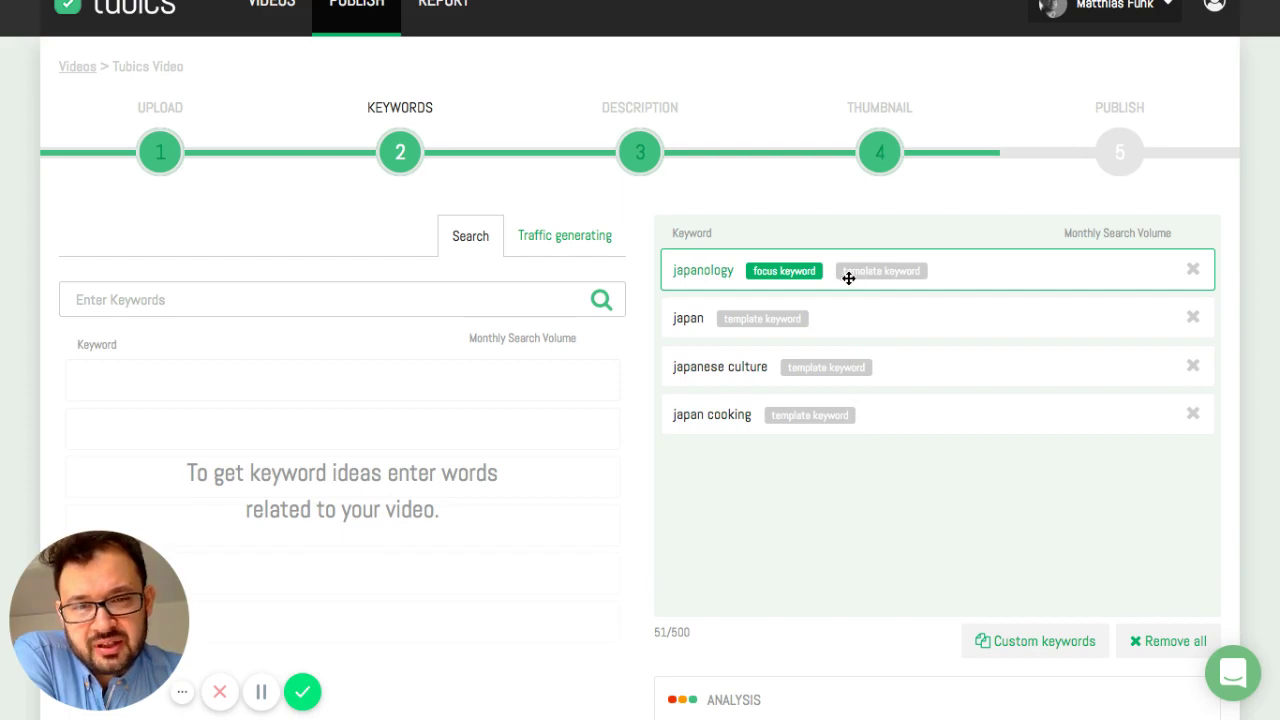
{"action": "left_click", "coordinate": [173, 155]}
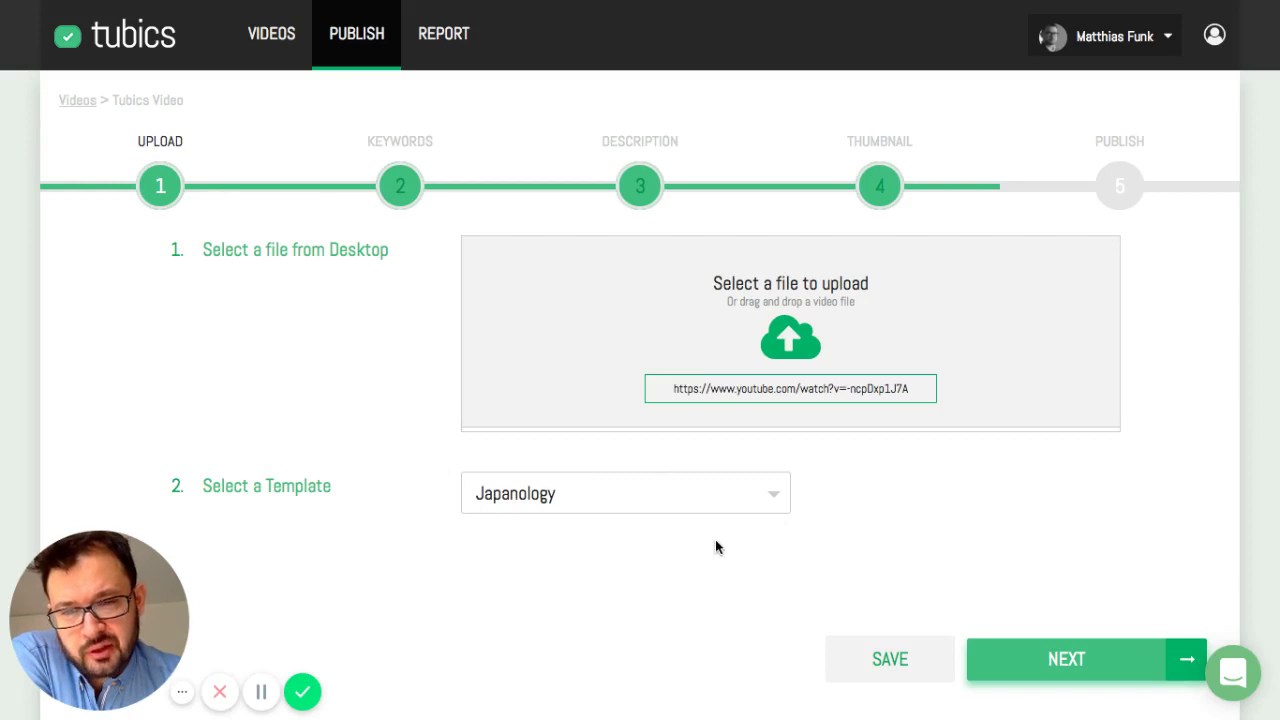
{"action": "left_click", "coordinate": [1020, 660]}
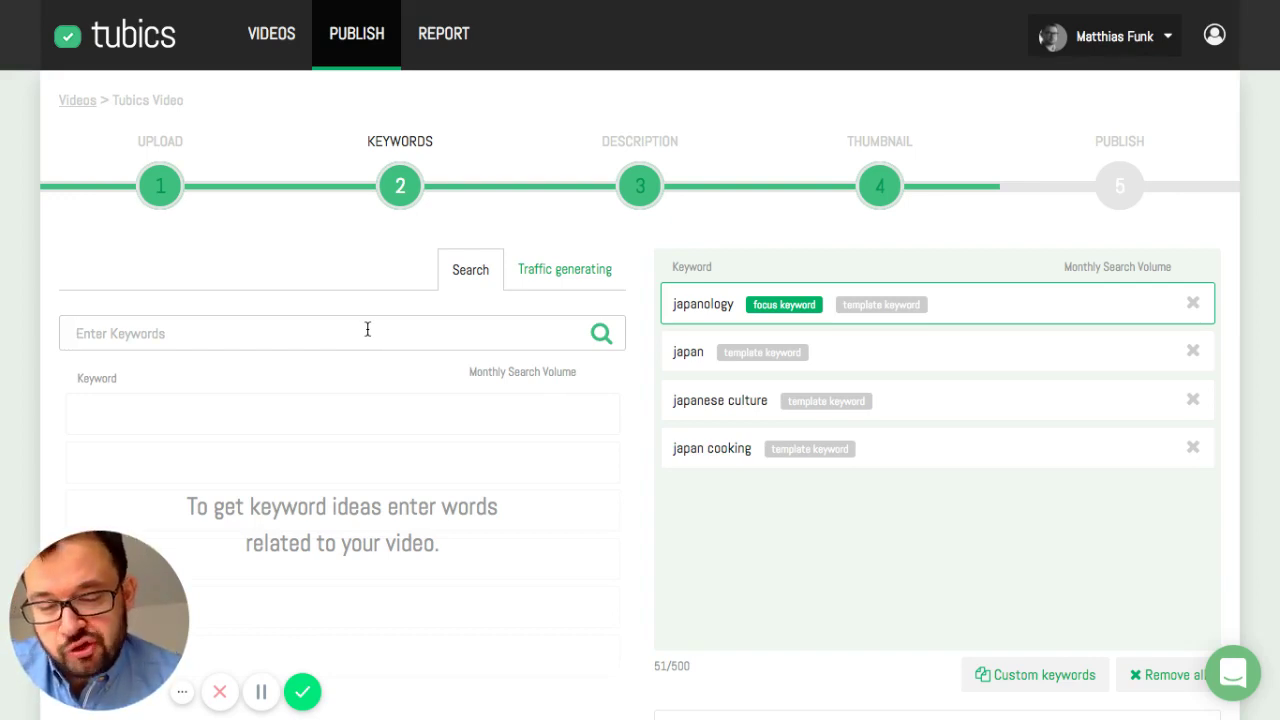
Search for keyword ideas with the phrase "sushi howto"
{"action": "type", "text": "s"}
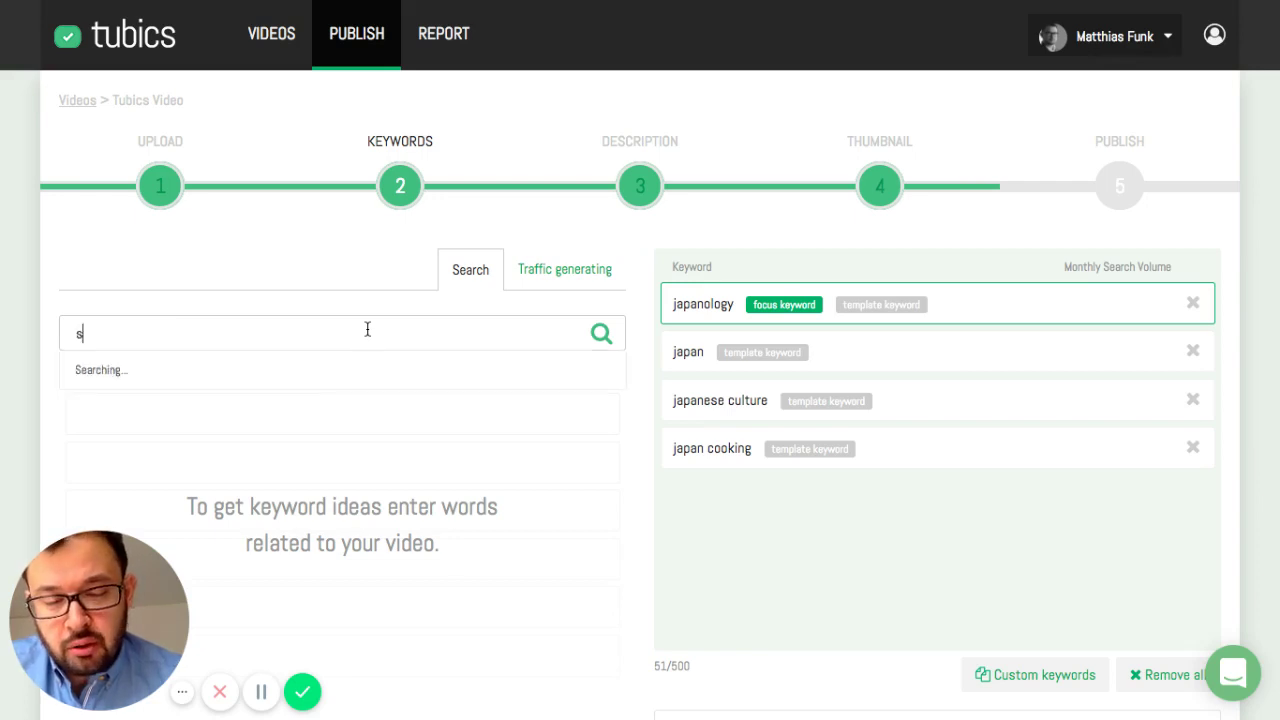
{"action": "type", "text": "ushi howto"}
{"action": "key", "text": "Return"}
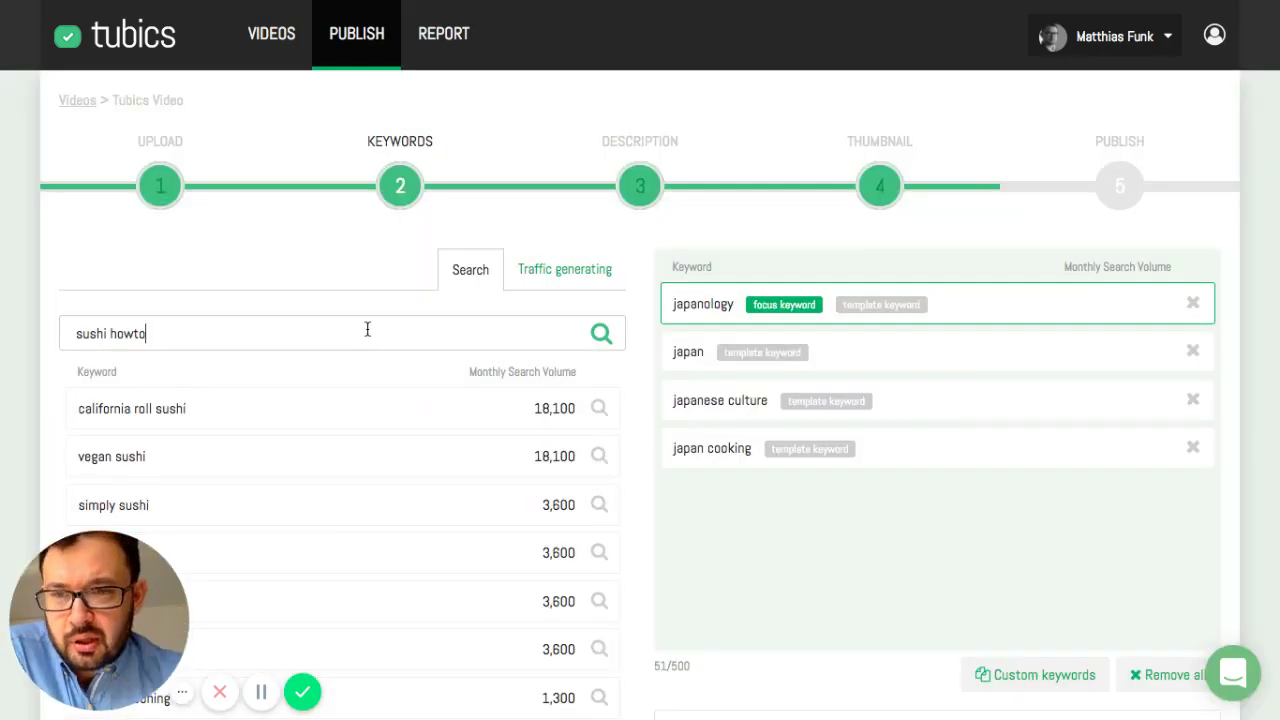
Examine the suggested sushi keywords and compare their monthly search volumes
{"action": "scroll", "coordinate": [367, 329], "scroll_direction": "down", "scroll_amount": 2}
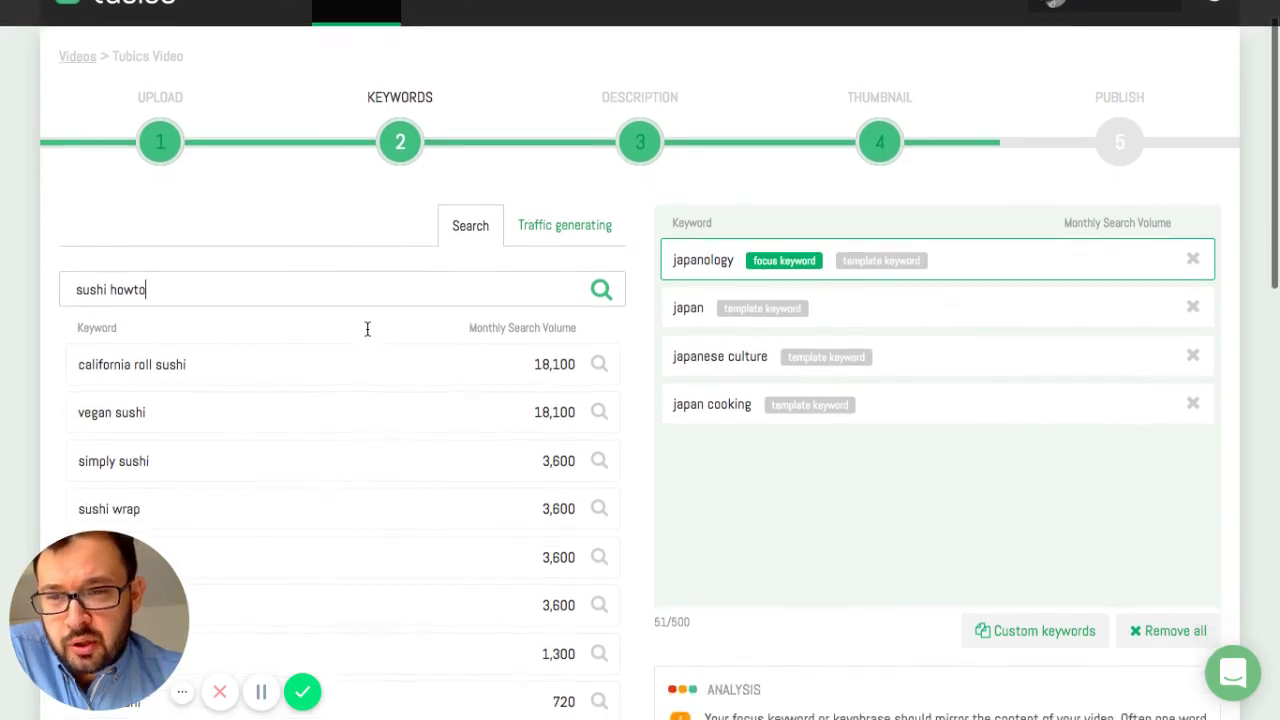
{"action": "scroll", "coordinate": [369, 336], "scroll_direction": "down", "scroll_amount": 3}
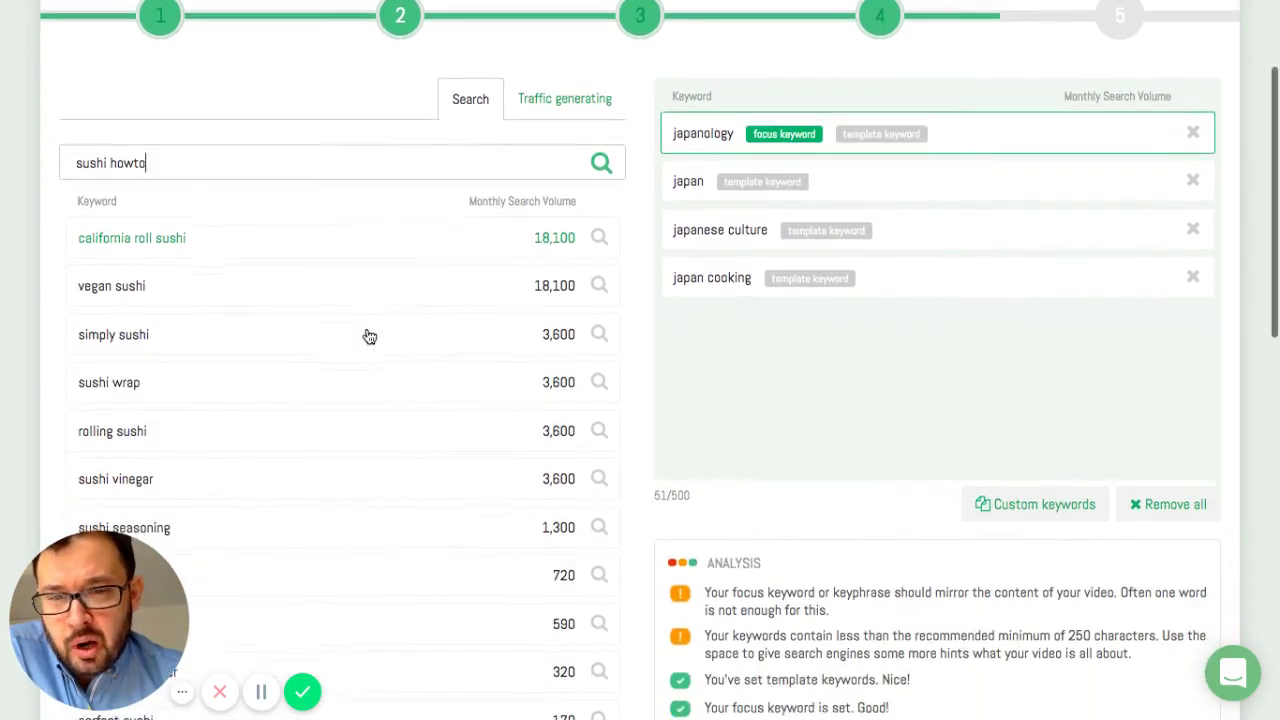
{"action": "scroll", "coordinate": [369, 336], "scroll_direction": "down", "scroll_amount": 7}
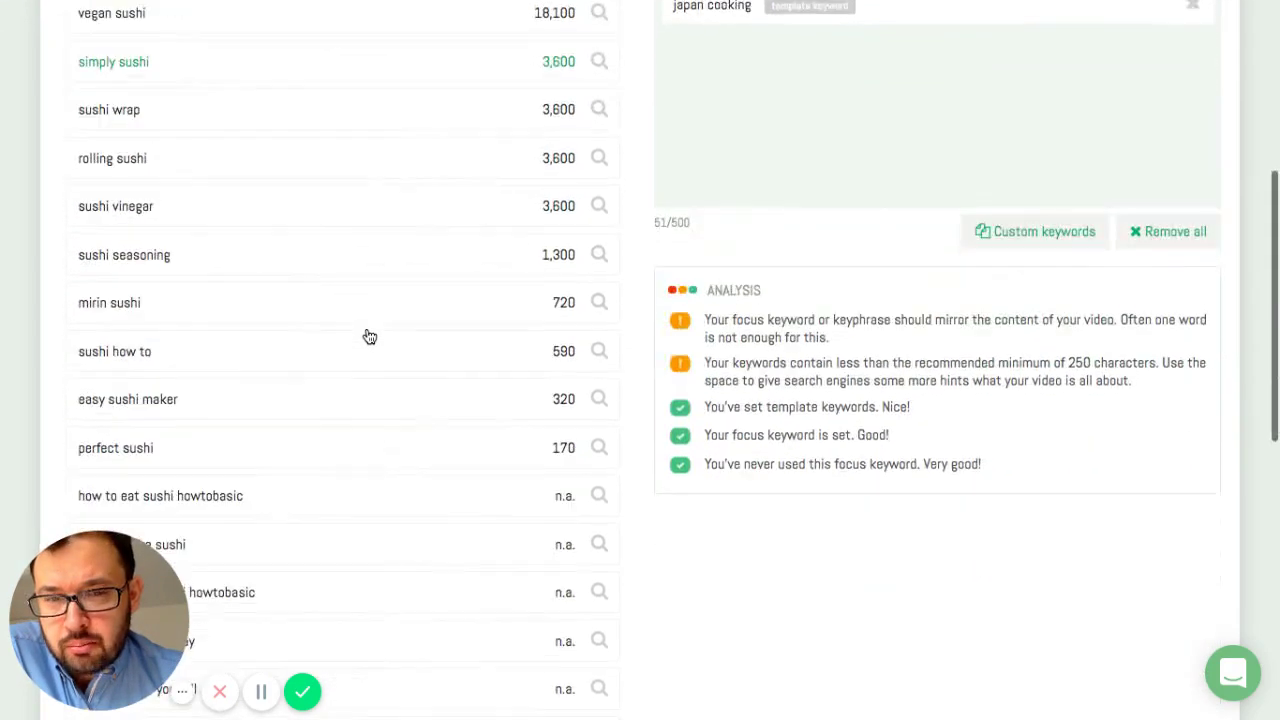
{"action": "scroll", "coordinate": [369, 336], "scroll_direction": "down", "scroll_amount": 3}
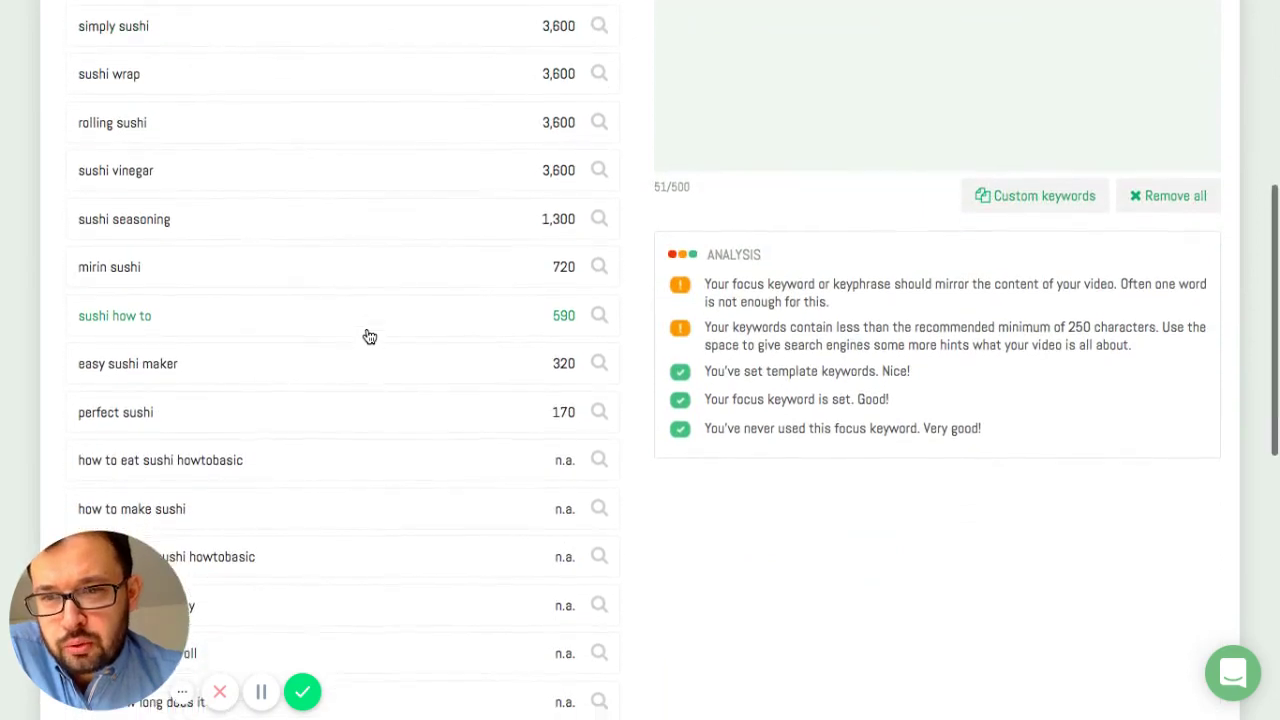
{"action": "scroll", "coordinate": [369, 336], "scroll_direction": "down", "scroll_amount": 2}
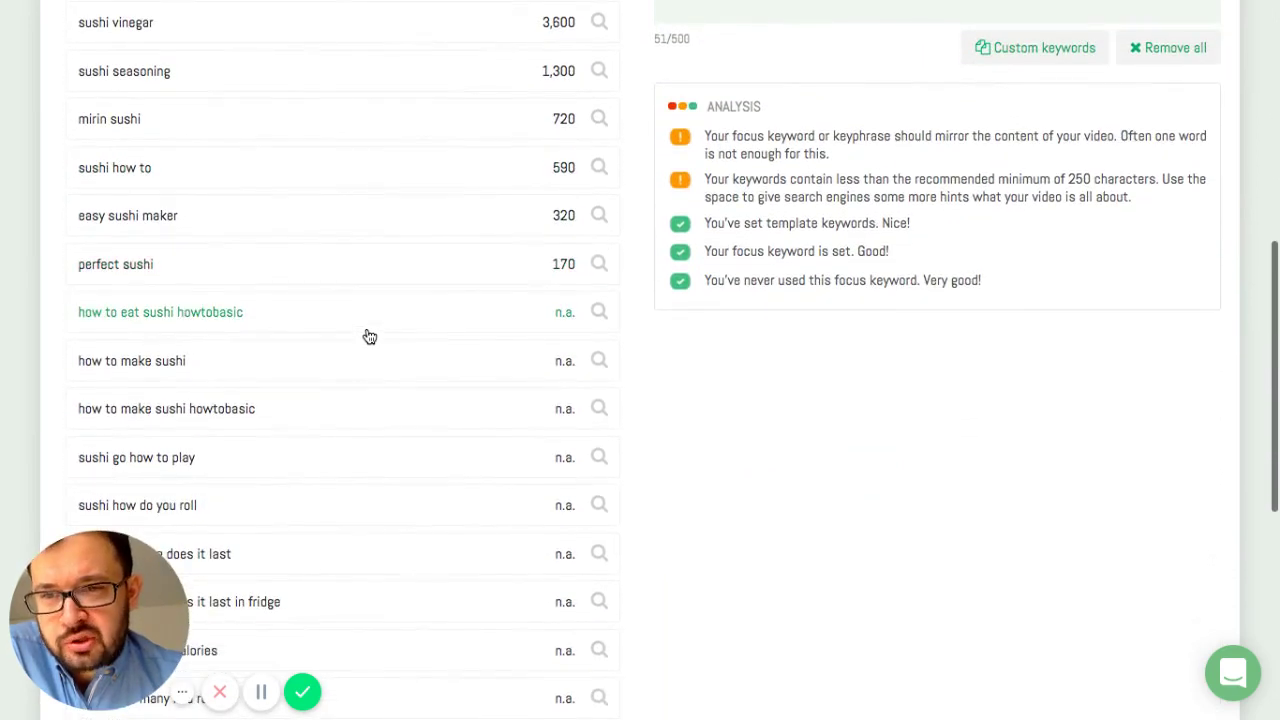
{"action": "scroll", "coordinate": [369, 336], "scroll_direction": "up", "scroll_amount": 2}
{"action": "scroll", "coordinate": [369, 336], "scroll_direction": "down", "scroll_amount": 1}
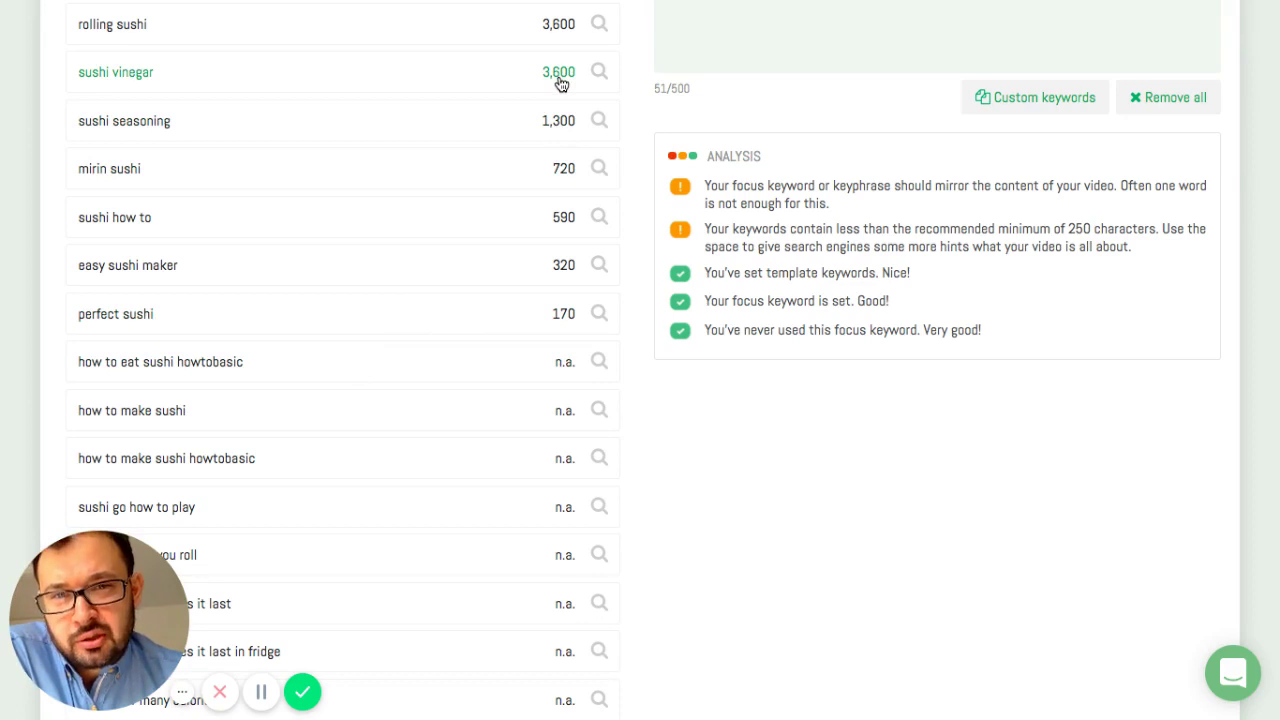
{"action": "scroll", "coordinate": [560, 83], "scroll_direction": "up", "scroll_amount": 1}
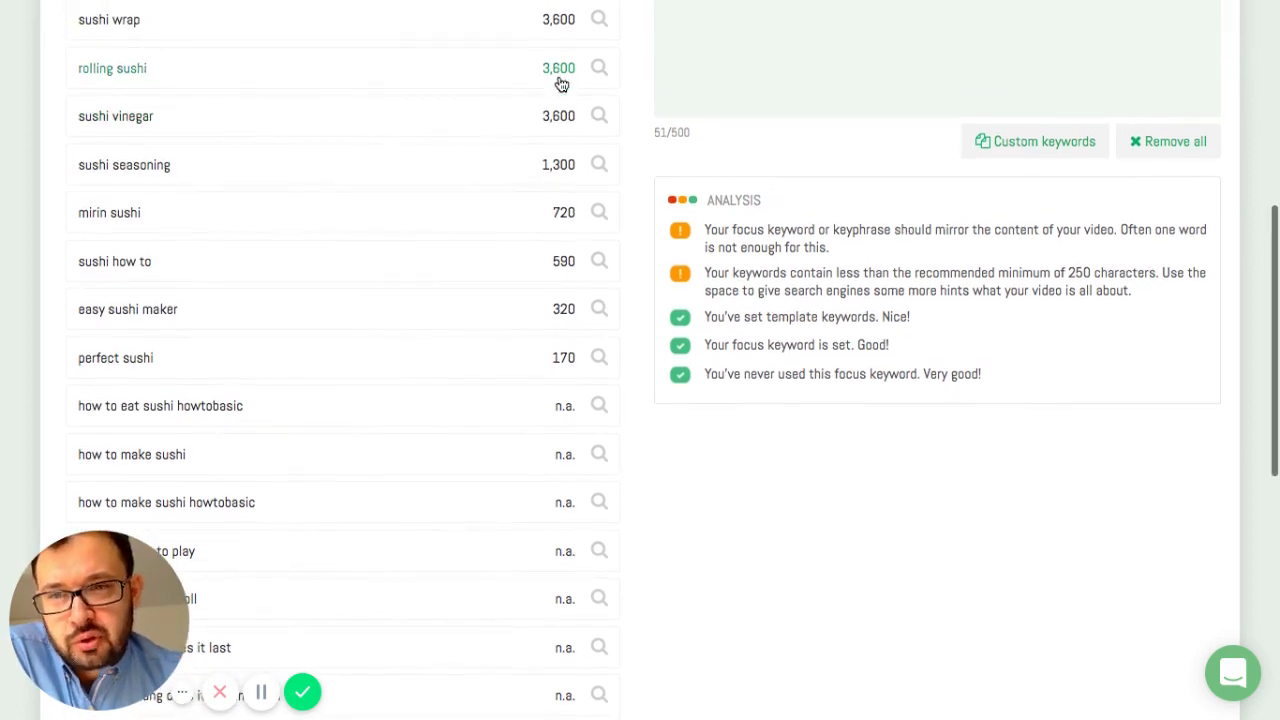
{"action": "scroll", "coordinate": [561, 84], "scroll_direction": "up", "scroll_amount": 1}
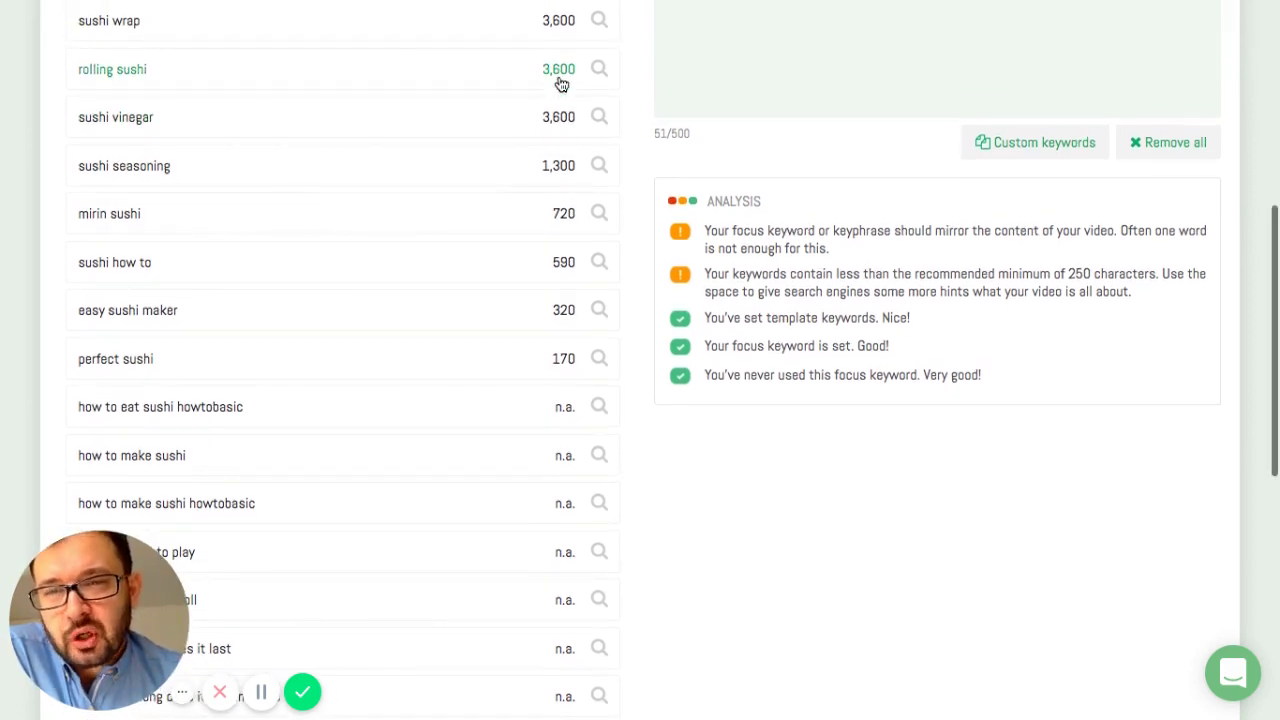
{"action": "scroll", "coordinate": [561, 84], "scroll_direction": "up", "scroll_amount": 5}
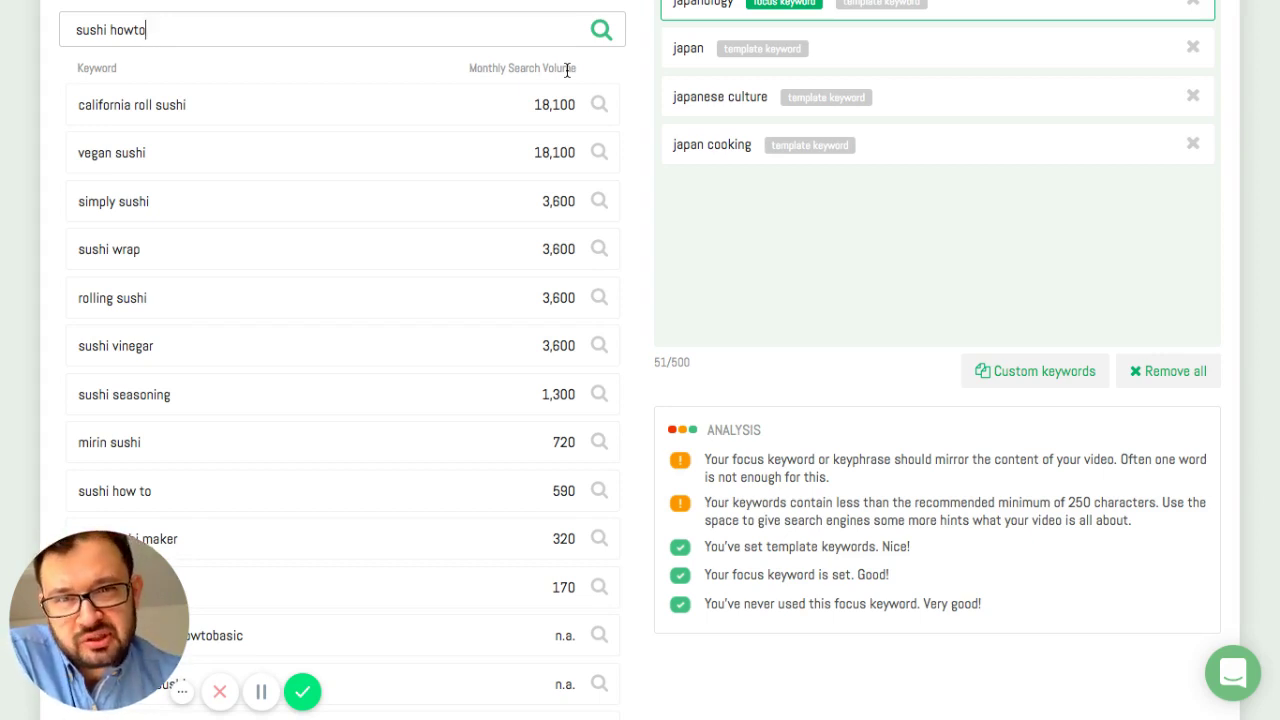
{"action": "scroll", "coordinate": [566, 69], "scroll_direction": "down", "scroll_amount": 3}
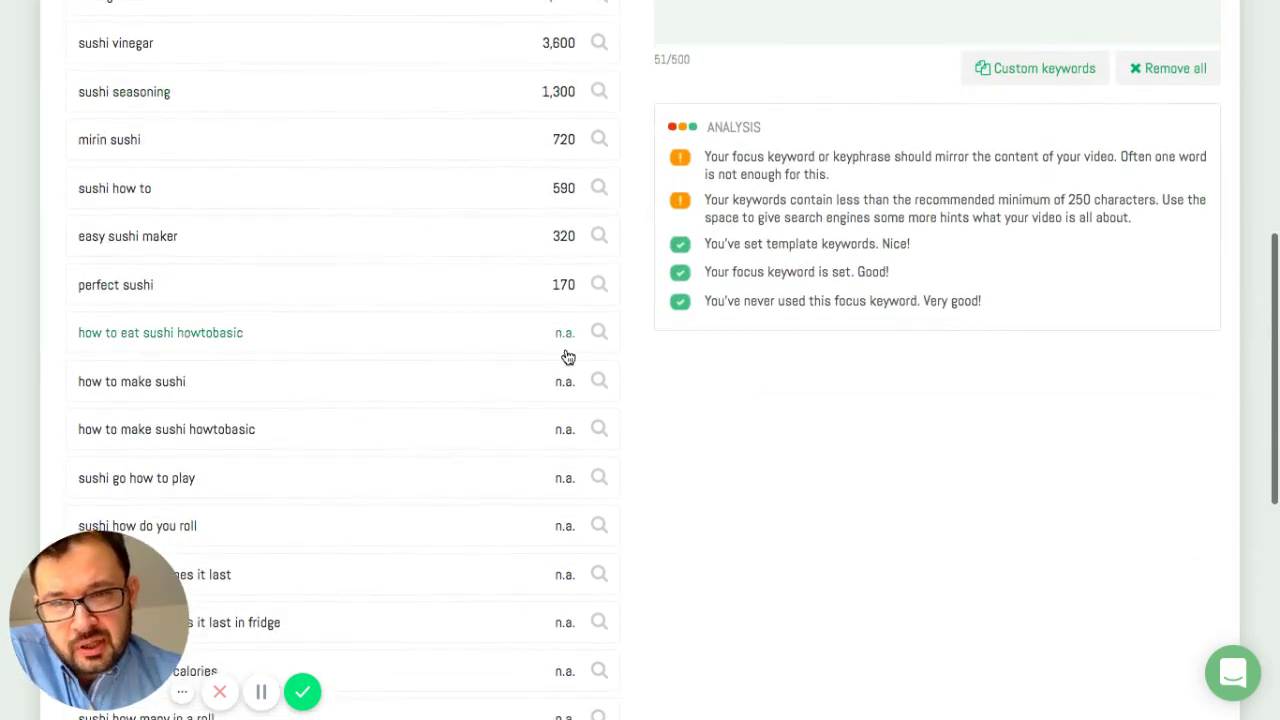
{"action": "scroll", "coordinate": [567, 357], "scroll_direction": "down", "scroll_amount": 1}
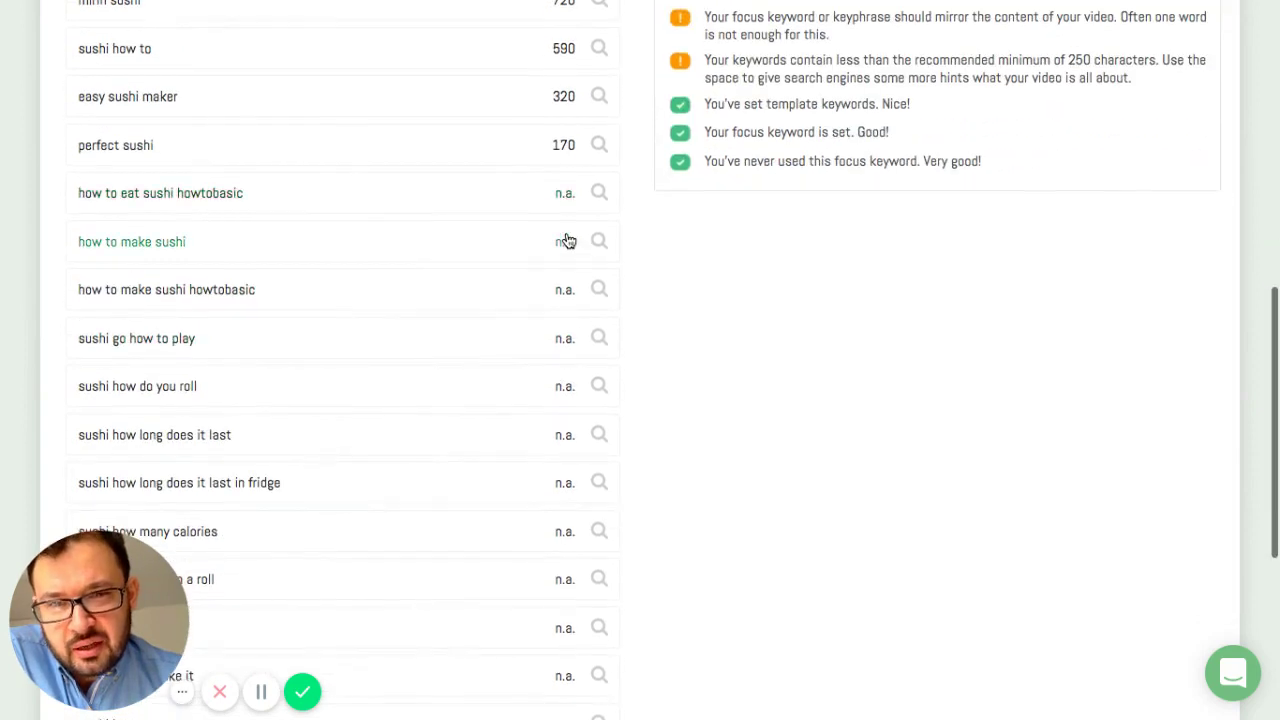
{"action": "scroll", "coordinate": [565, 214], "scroll_direction": "up", "scroll_amount": 1}
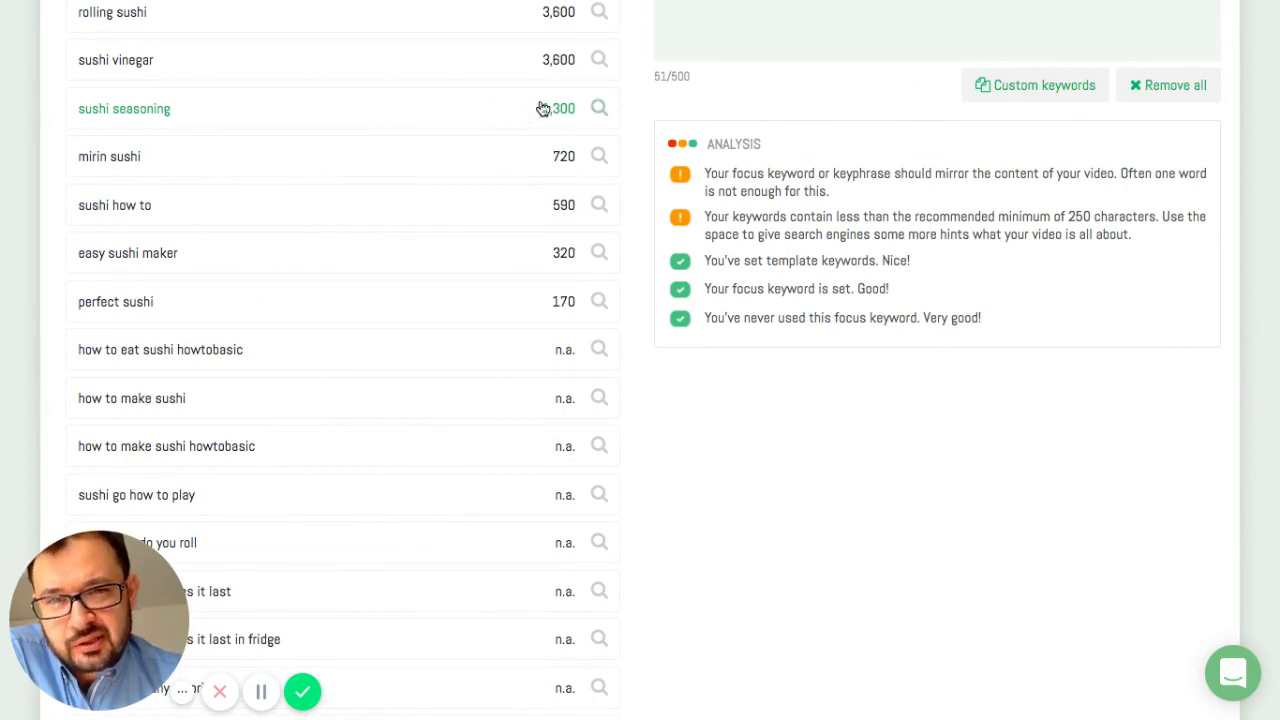
{"action": "scroll", "coordinate": [483, 317], "scroll_direction": "down", "scroll_amount": 1}
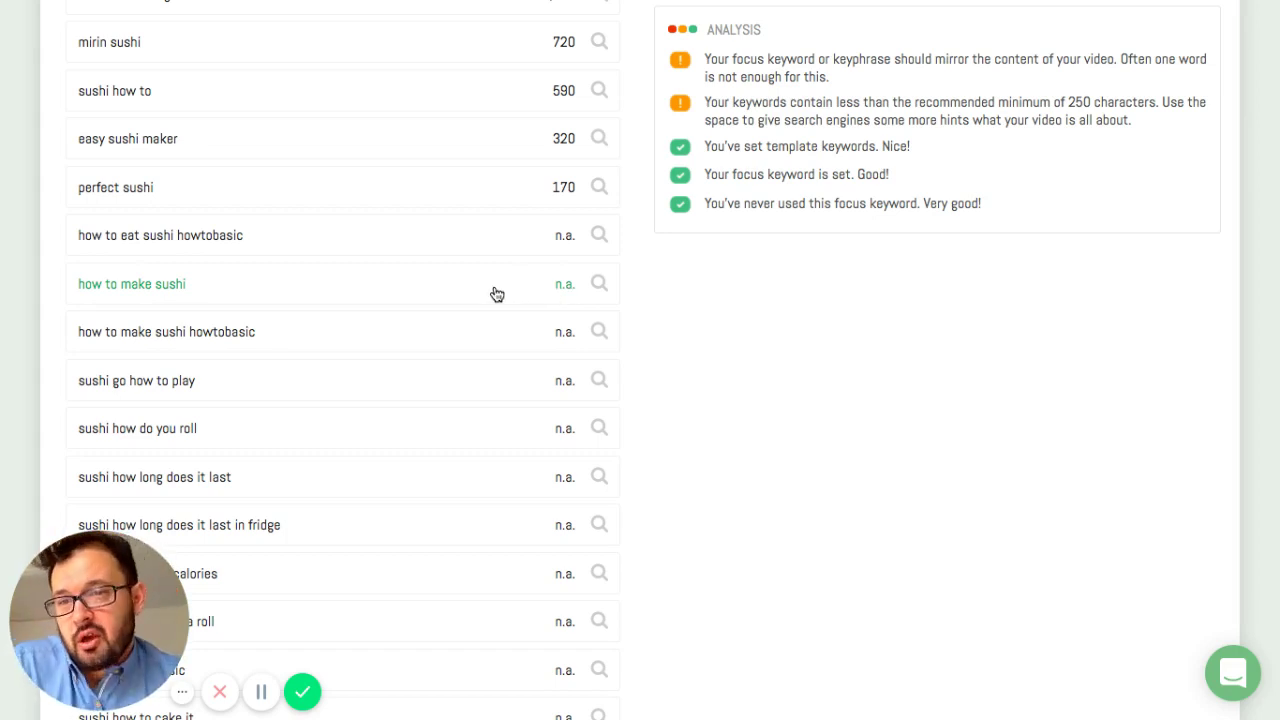
Add the suggestion "how to make sushi" to the video's keywords and make it the focus keyword, ahead of "japanology"
{"action": "left_click", "coordinate": [391, 291]}
{"action": "scroll", "coordinate": [809, 280], "scroll_direction": "up", "scroll_amount": 10}
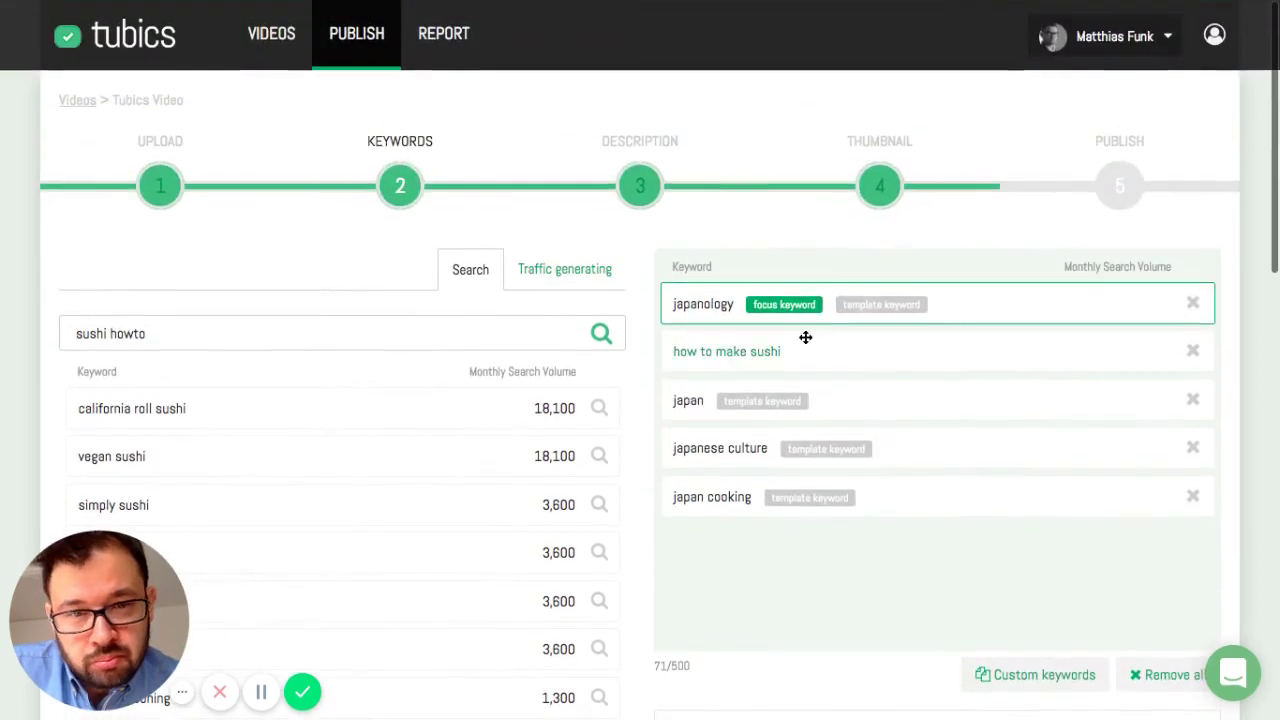
{"action": "left_click_drag", "start_coordinate": [818, 355], "coordinate": [806, 303]}
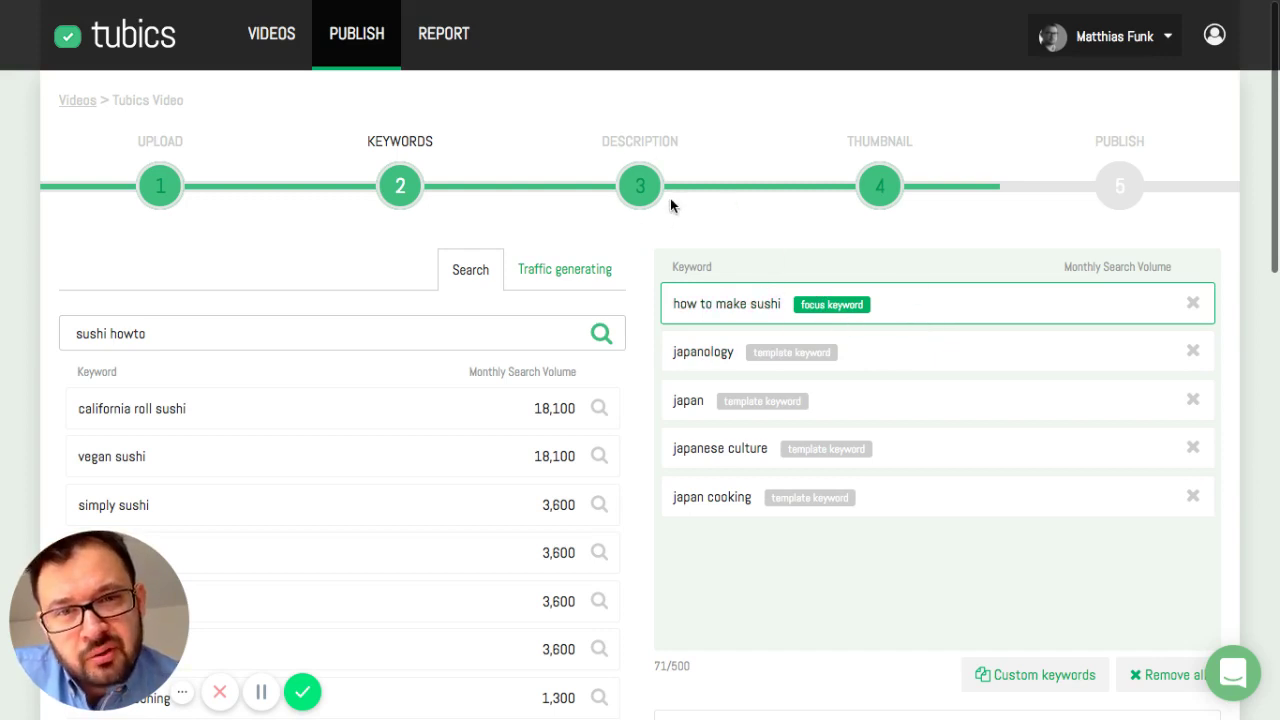
Review the chosen keywords, the analysis hint on the recommended minimum length, and the keyword character counter
{"action": "scroll", "coordinate": [670, 196], "scroll_direction": "down", "scroll_amount": 3}
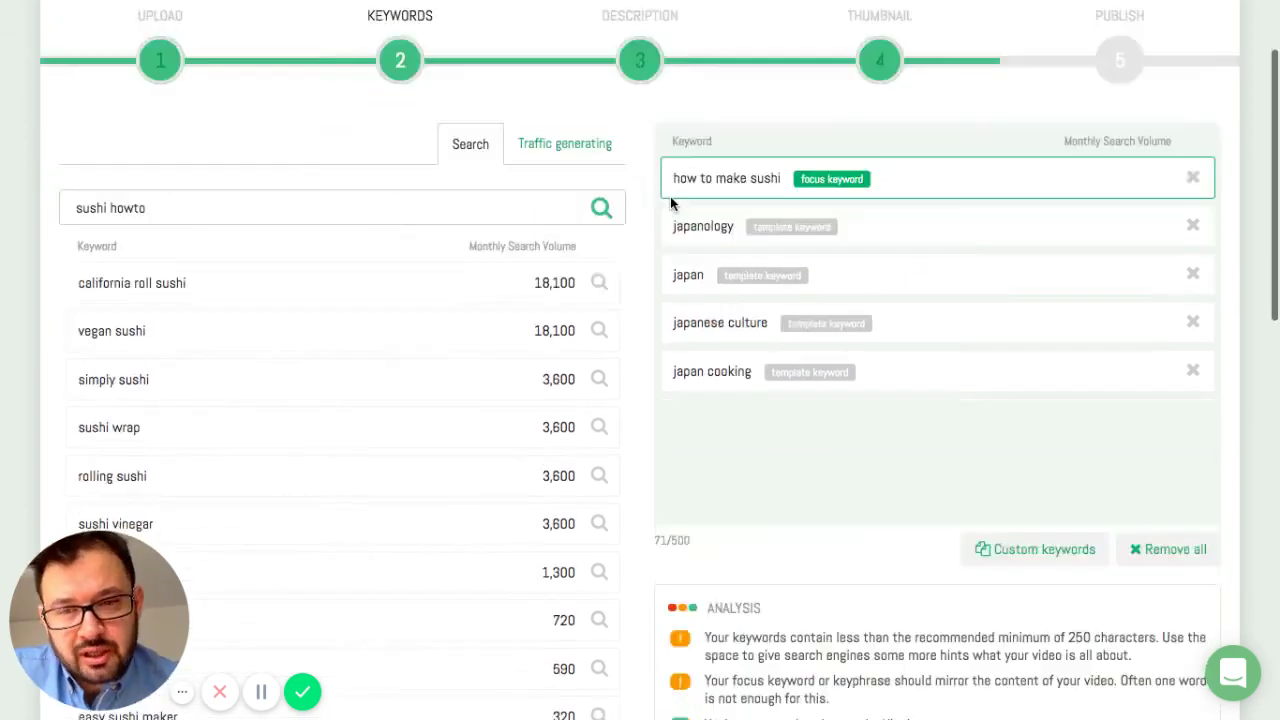
{"action": "scroll", "coordinate": [671, 197], "scroll_direction": "down", "scroll_amount": 4}
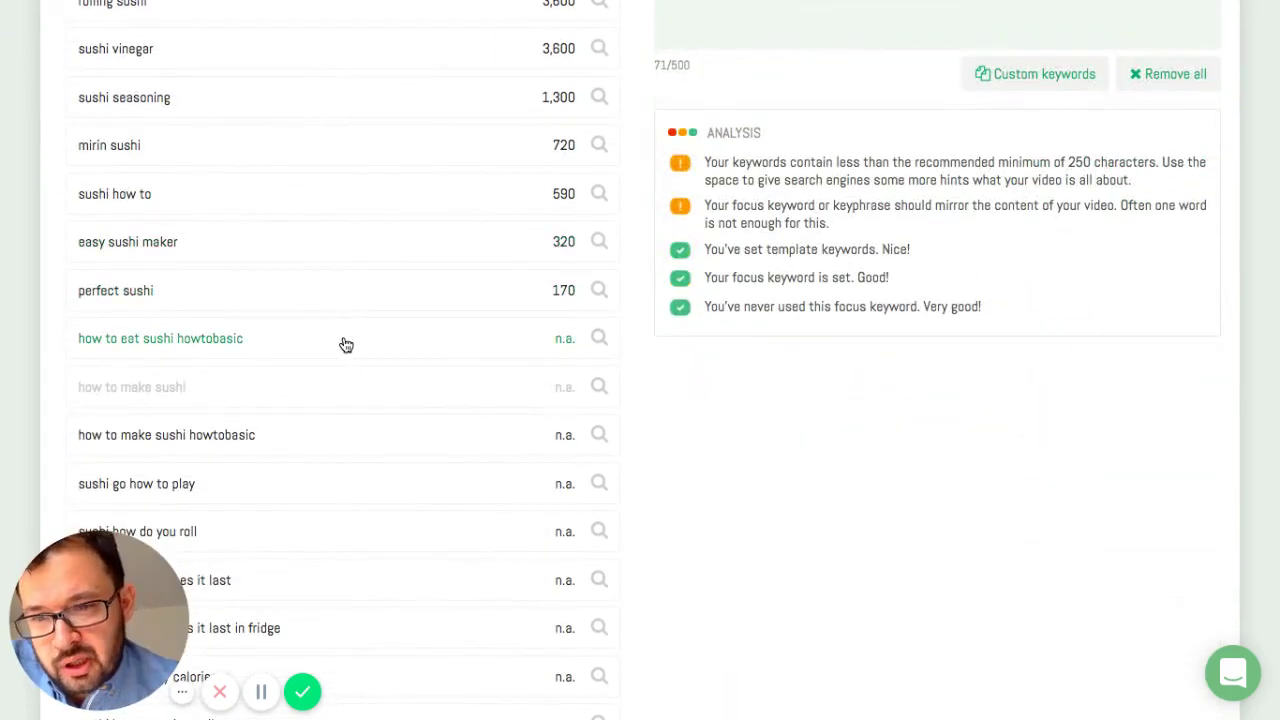
{"action": "scroll", "coordinate": [1060, 154], "scroll_direction": "up", "scroll_amount": 5}
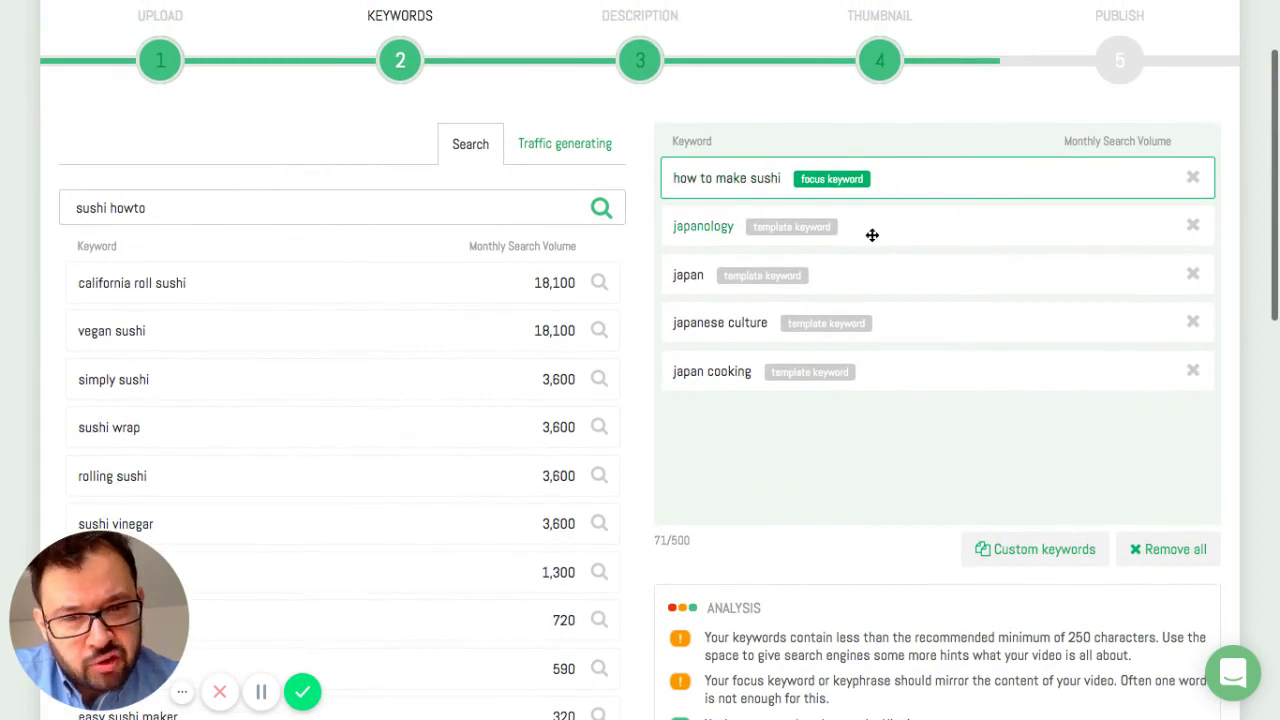
{"action": "scroll", "coordinate": [872, 235], "scroll_direction": "down", "scroll_amount": 3}
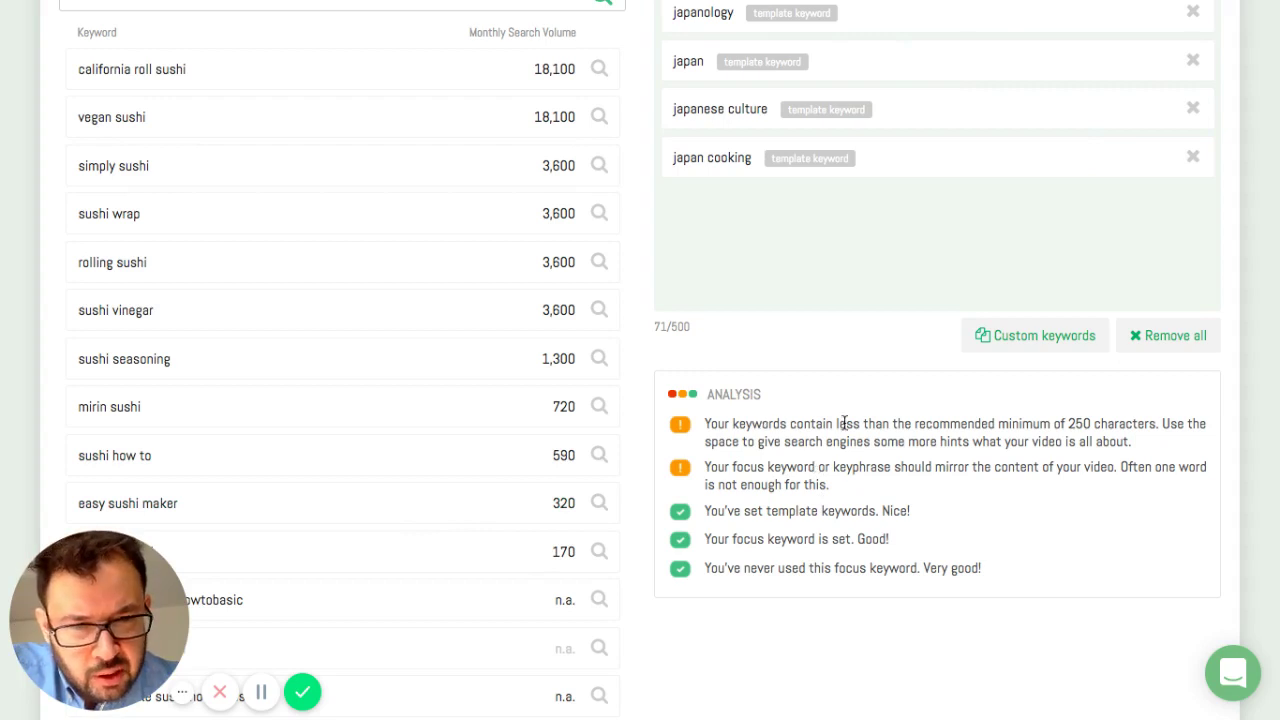
{"action": "left_click_drag", "start_coordinate": [907, 426], "coordinate": [1160, 428]}
{"action": "scroll", "coordinate": [1160, 428], "scroll_direction": "up", "scroll_amount": 2}
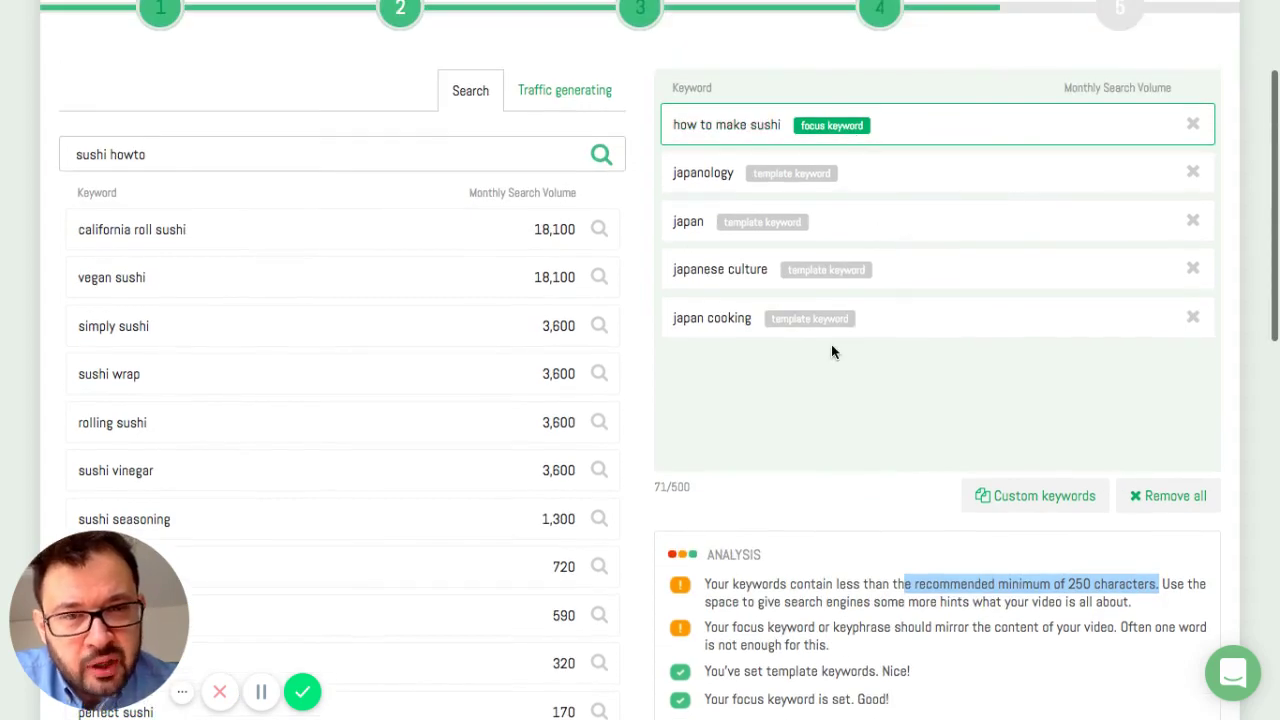
{"action": "scroll", "coordinate": [849, 431], "scroll_direction": "down", "scroll_amount": 1}
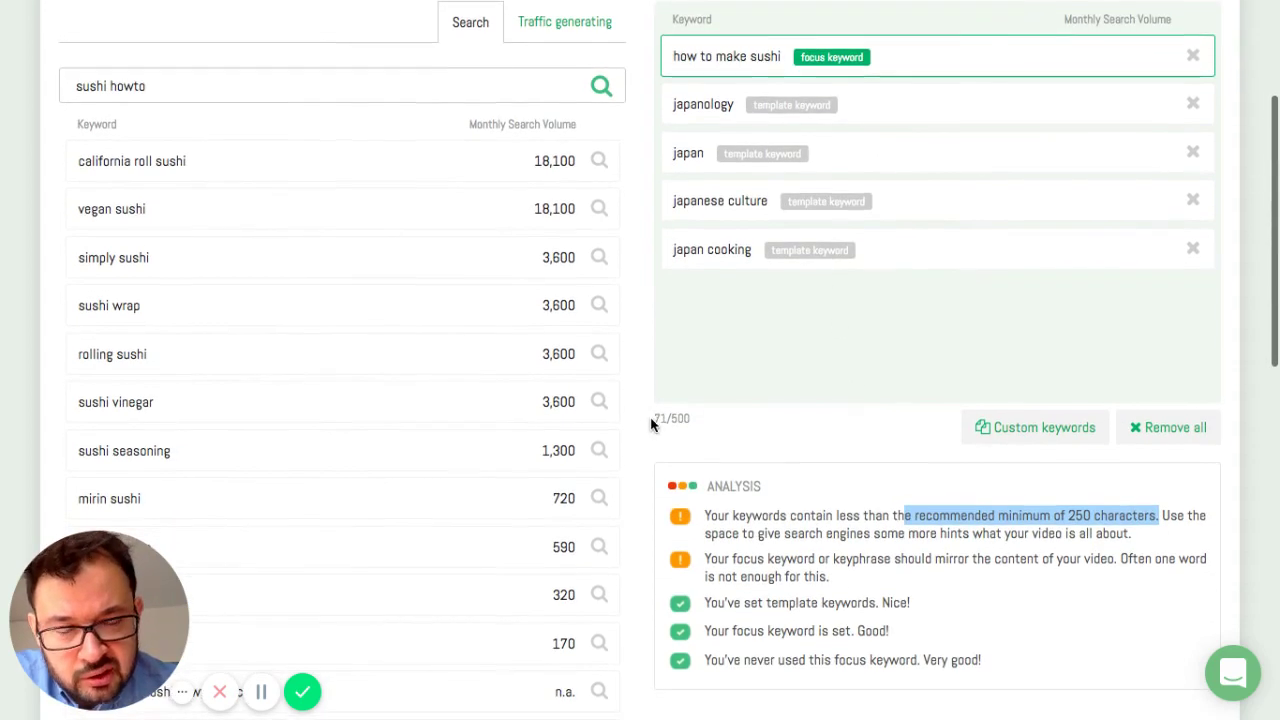
{"action": "double_click", "coordinate": [659, 418]}
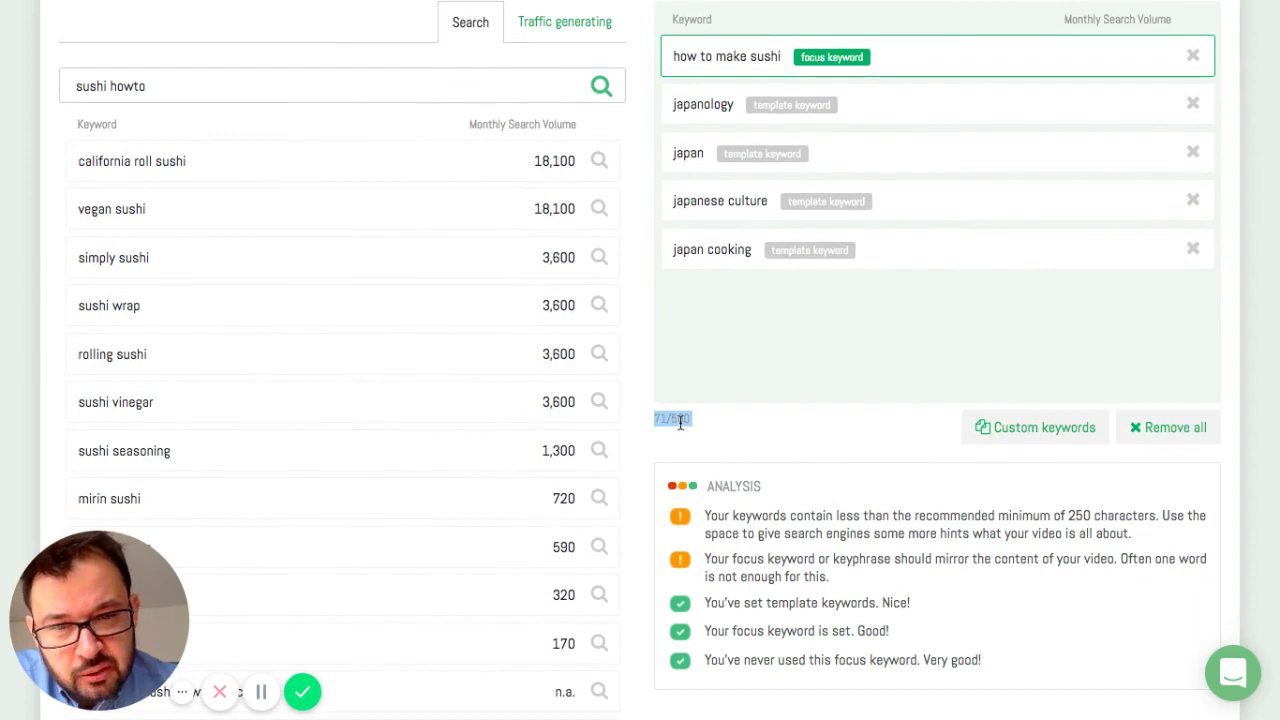
{"action": "double_click", "coordinate": [680, 421]}
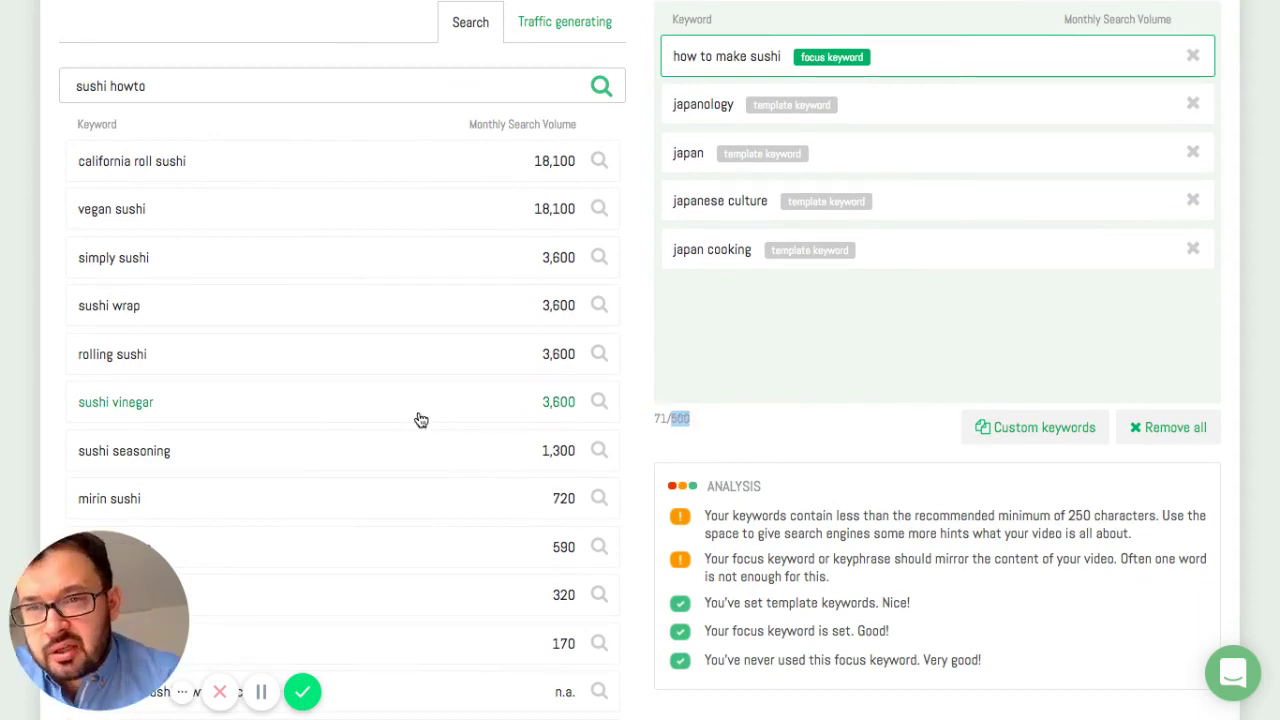
Add the suggestions "how to eat sushi howtobasic", "how to make sushi howtobasic", "sushi how do you roll" and "sushi how to basic" to the keywords
{"action": "scroll", "coordinate": [421, 420], "scroll_direction": "down", "scroll_amount": 3}
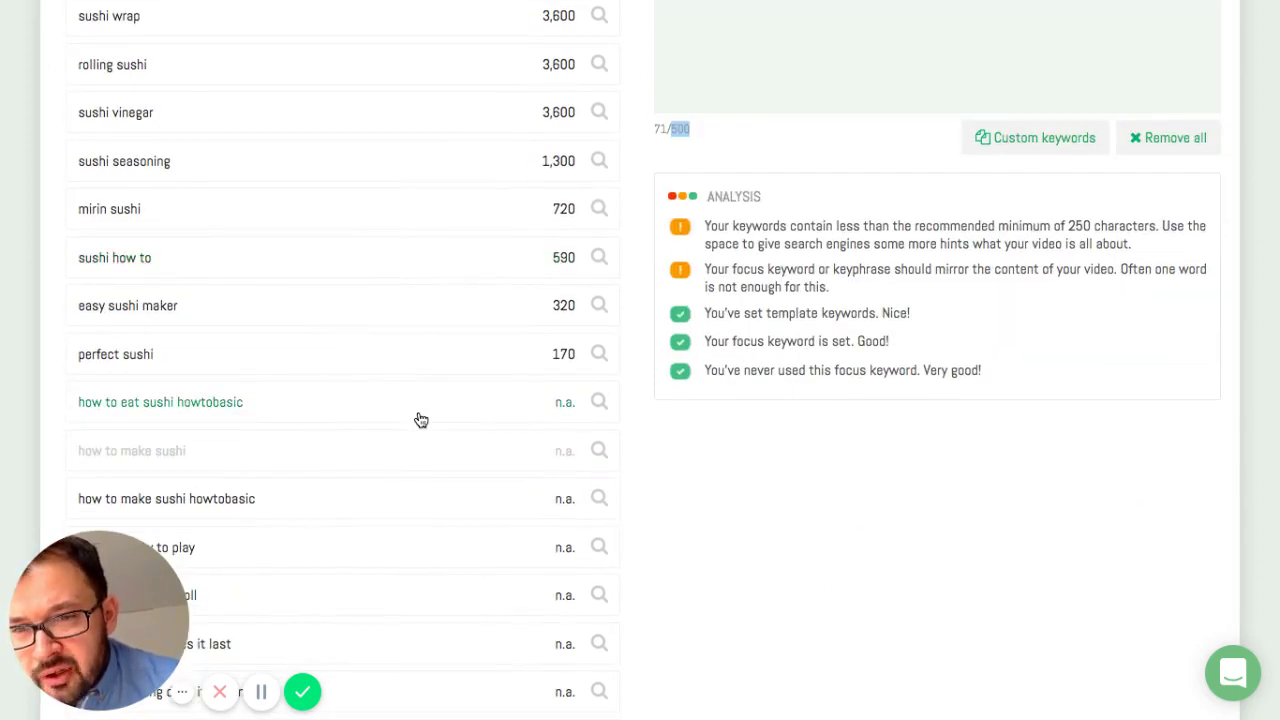
{"action": "left_click", "coordinate": [421, 420]}
{"action": "scroll", "coordinate": [418, 420], "scroll_direction": "down", "scroll_amount": 1}
{"action": "left_click", "coordinate": [374, 407]}
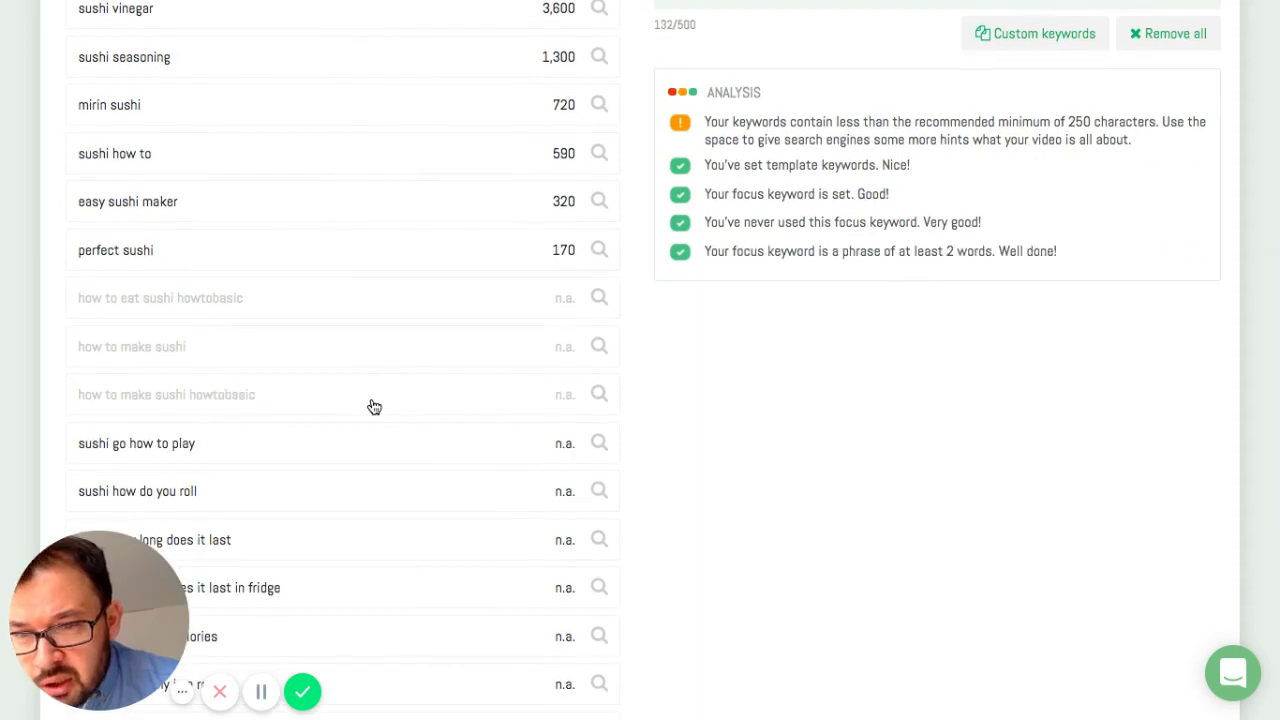
{"action": "scroll", "coordinate": [372, 406], "scroll_direction": "down", "scroll_amount": 1}
{"action": "left_click", "coordinate": [324, 370]}
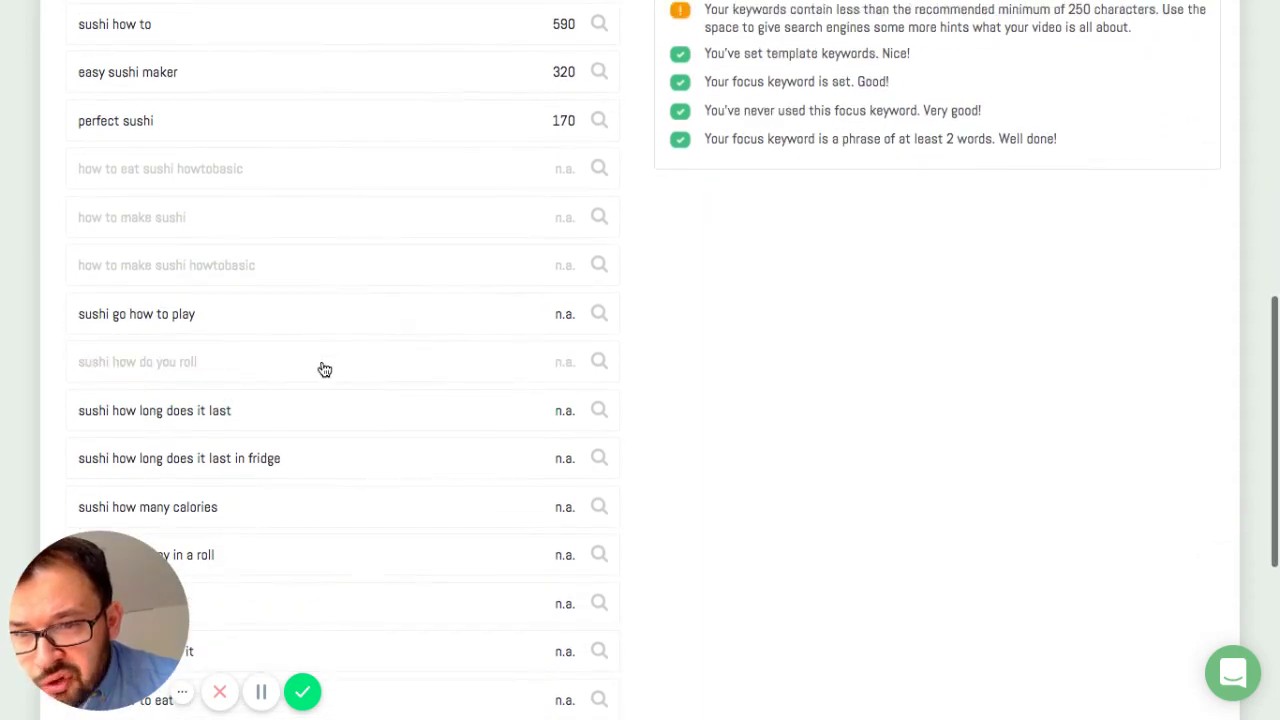
{"action": "scroll", "coordinate": [324, 370], "scroll_direction": "down", "scroll_amount": 1}
{"action": "scroll", "coordinate": [285, 419], "scroll_direction": "down", "scroll_amount": 1}
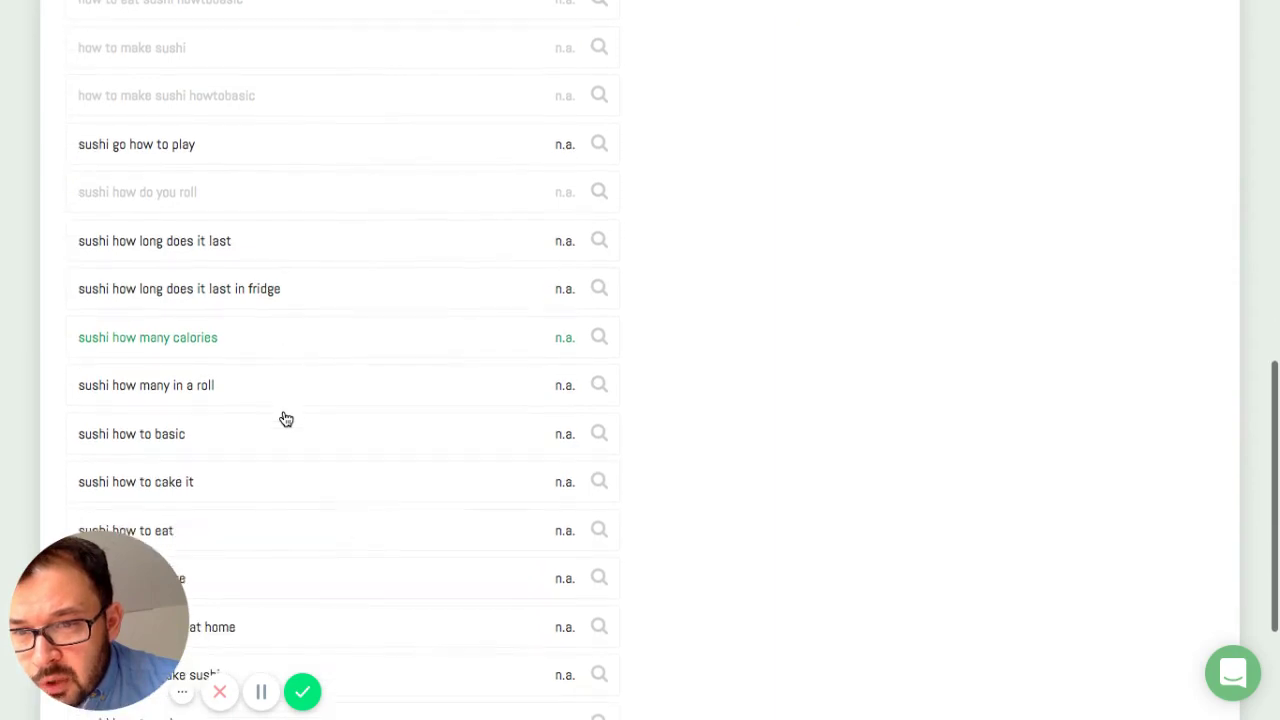
{"action": "left_click", "coordinate": [272, 402]}
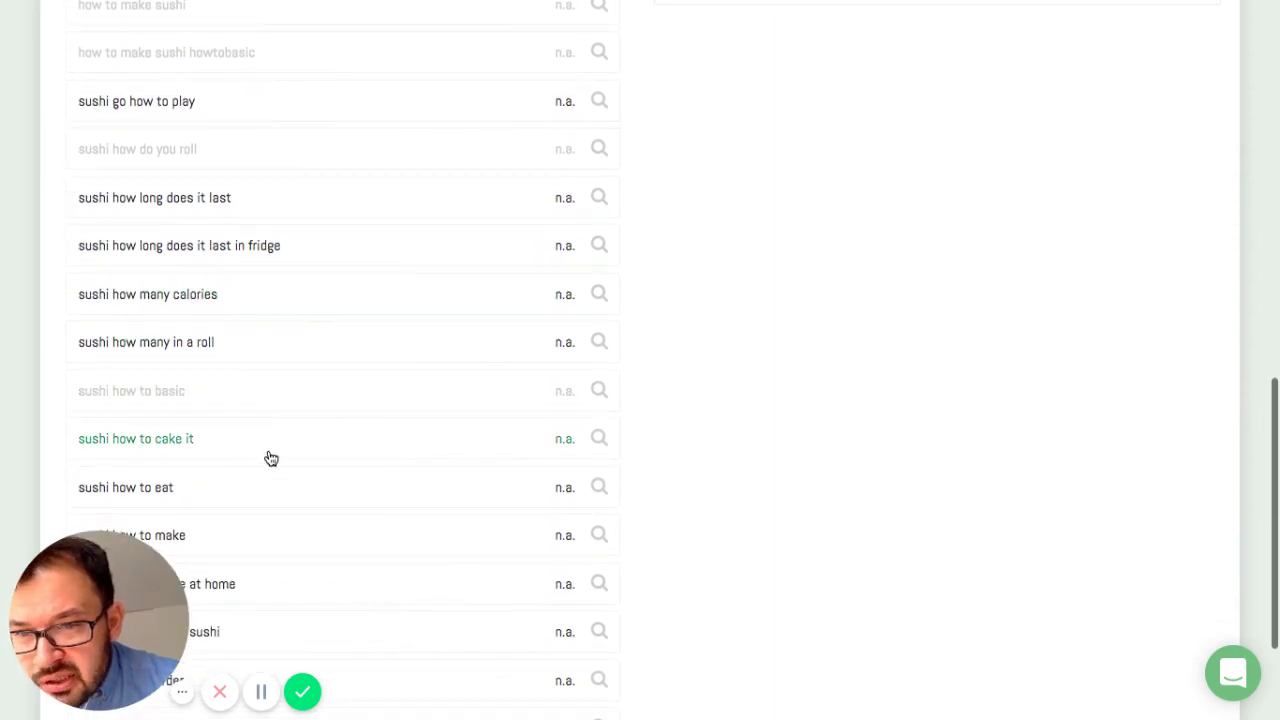
Add the suggestion "sushi how to make" to the video's keywords
{"action": "scroll", "coordinate": [266, 497], "scroll_direction": "down", "scroll_amount": 1}
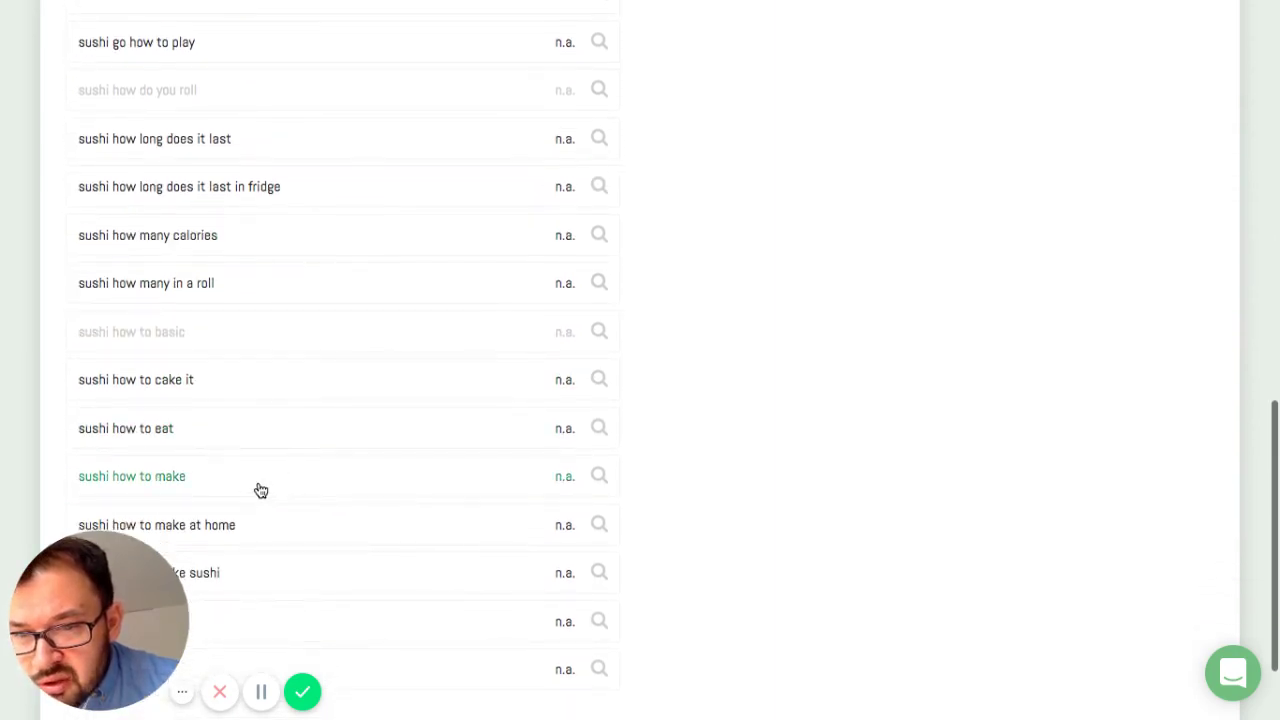
{"action": "left_click", "coordinate": [260, 490]}
{"action": "scroll", "coordinate": [260, 490], "scroll_direction": "down", "scroll_amount": 2}
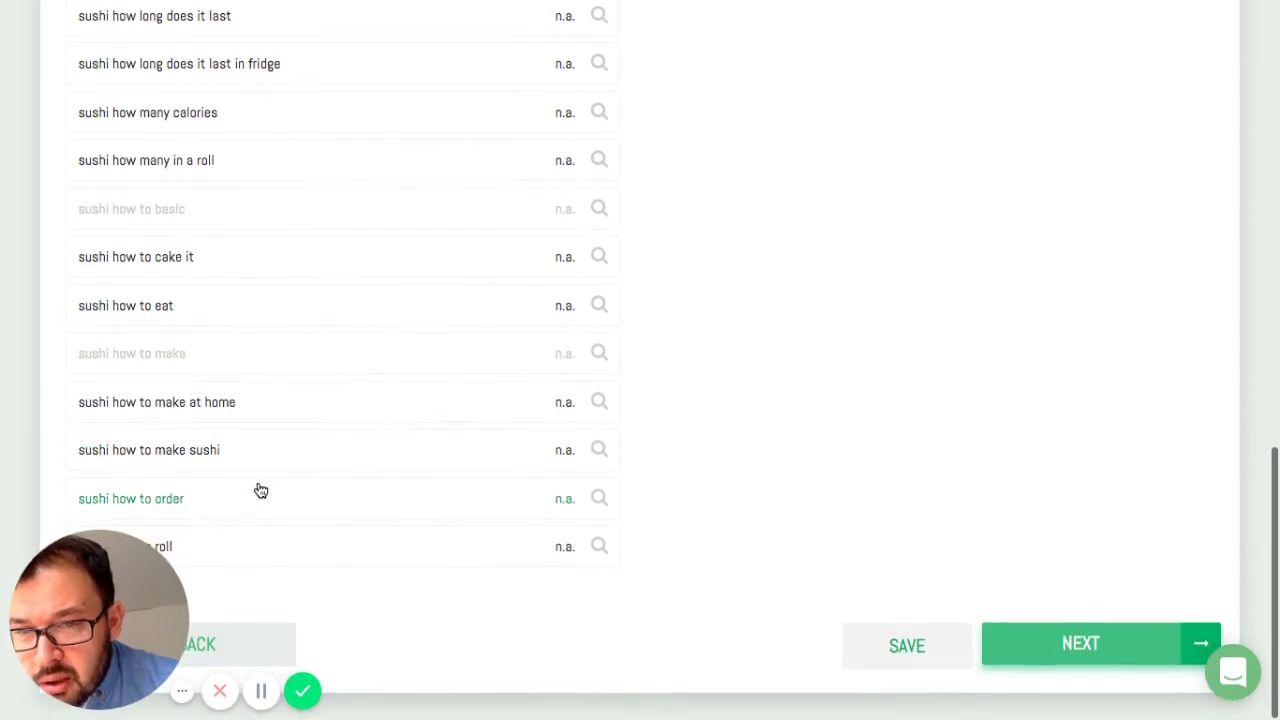
Search for further keyword suggestions based on the suggested keyword "how to make sushi"
{"action": "scroll", "coordinate": [260, 490], "scroll_direction": "up", "scroll_amount": 5}
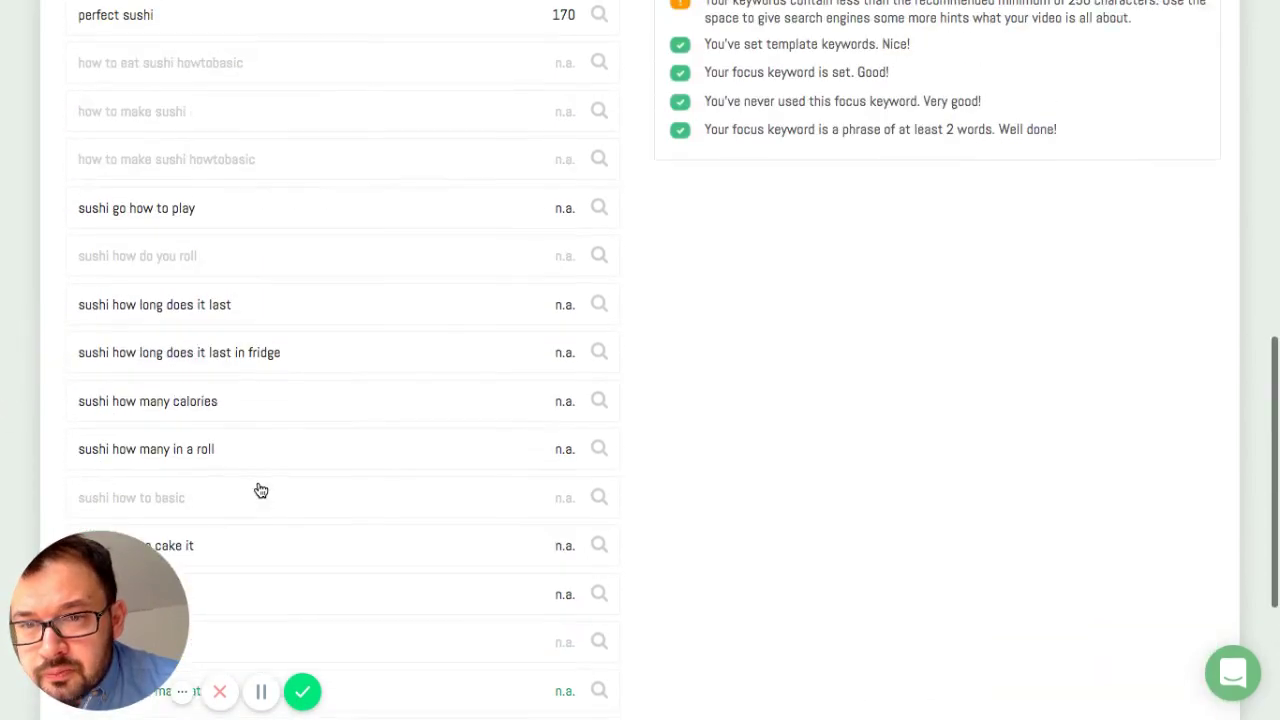
{"action": "scroll", "coordinate": [258, 491], "scroll_direction": "up", "scroll_amount": 1}
{"action": "scroll", "coordinate": [334, 300], "scroll_direction": "up", "scroll_amount": 2}
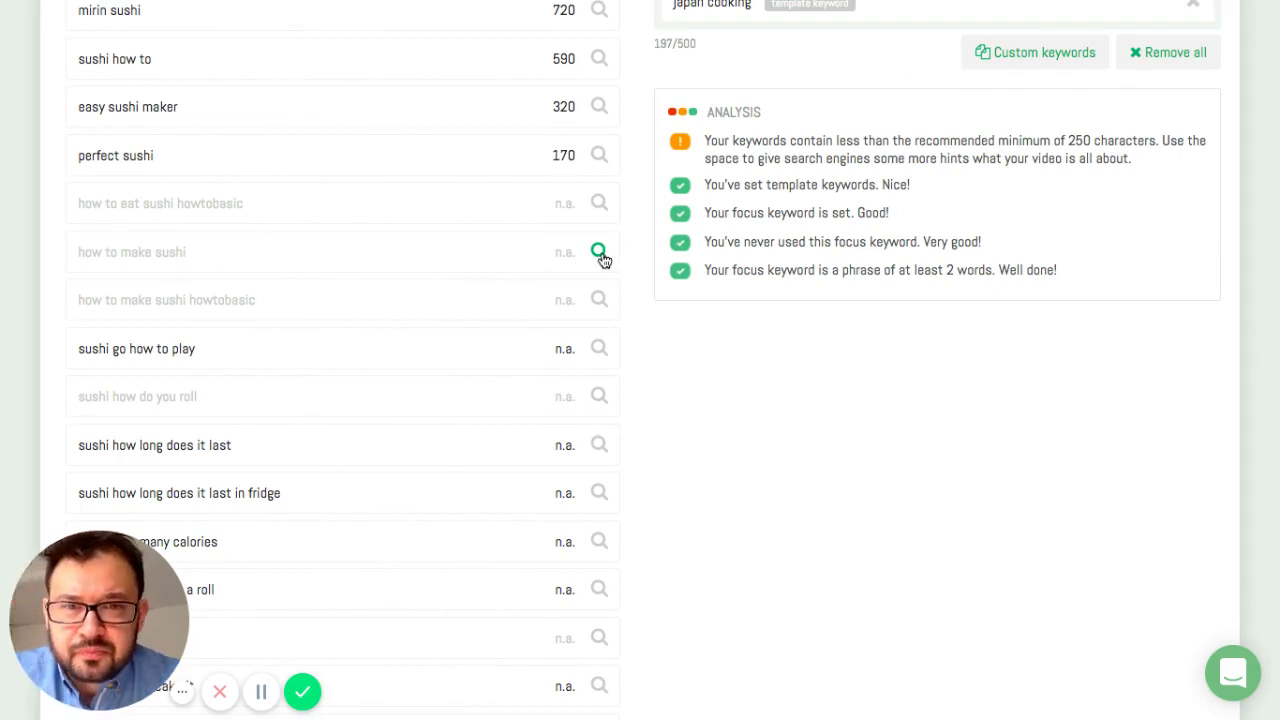
{"action": "left_click", "coordinate": [599, 252]}
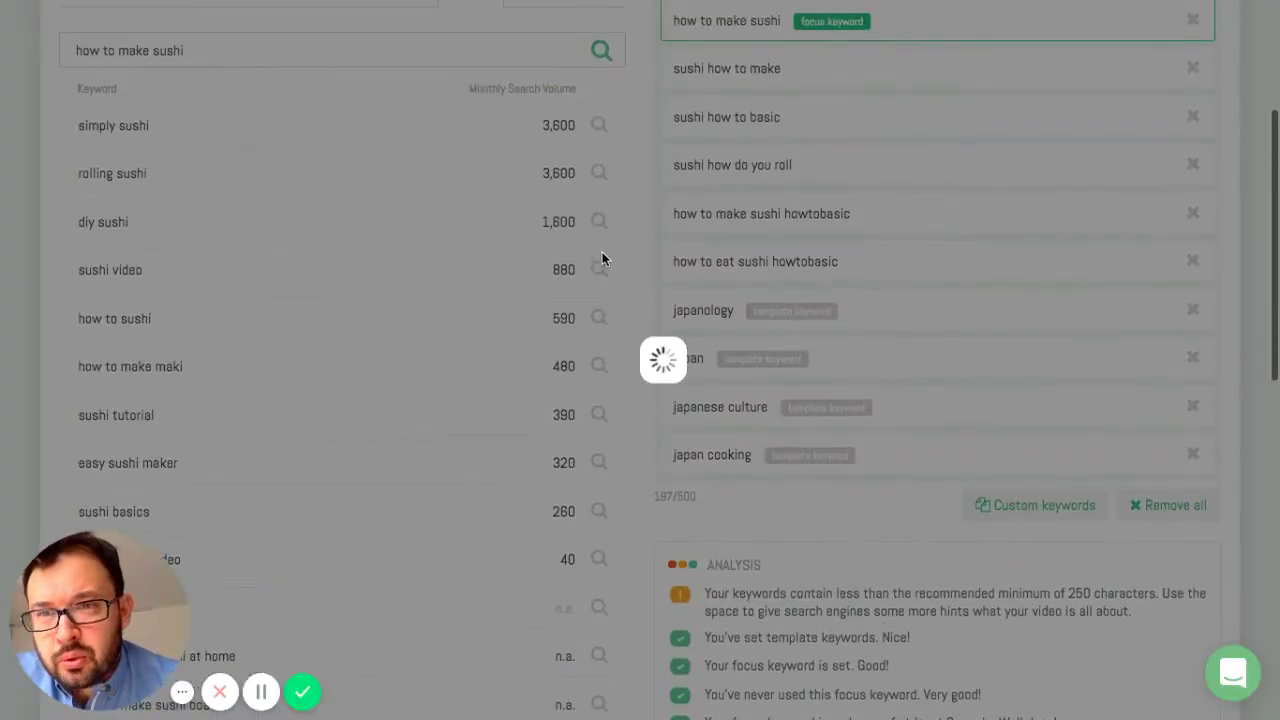
Add the suggestions "sushi tutorial", "how to sushi" and "diy sushi" to the video's keywords
{"action": "scroll", "coordinate": [452, 231], "scroll_direction": "down", "scroll_amount": 1}
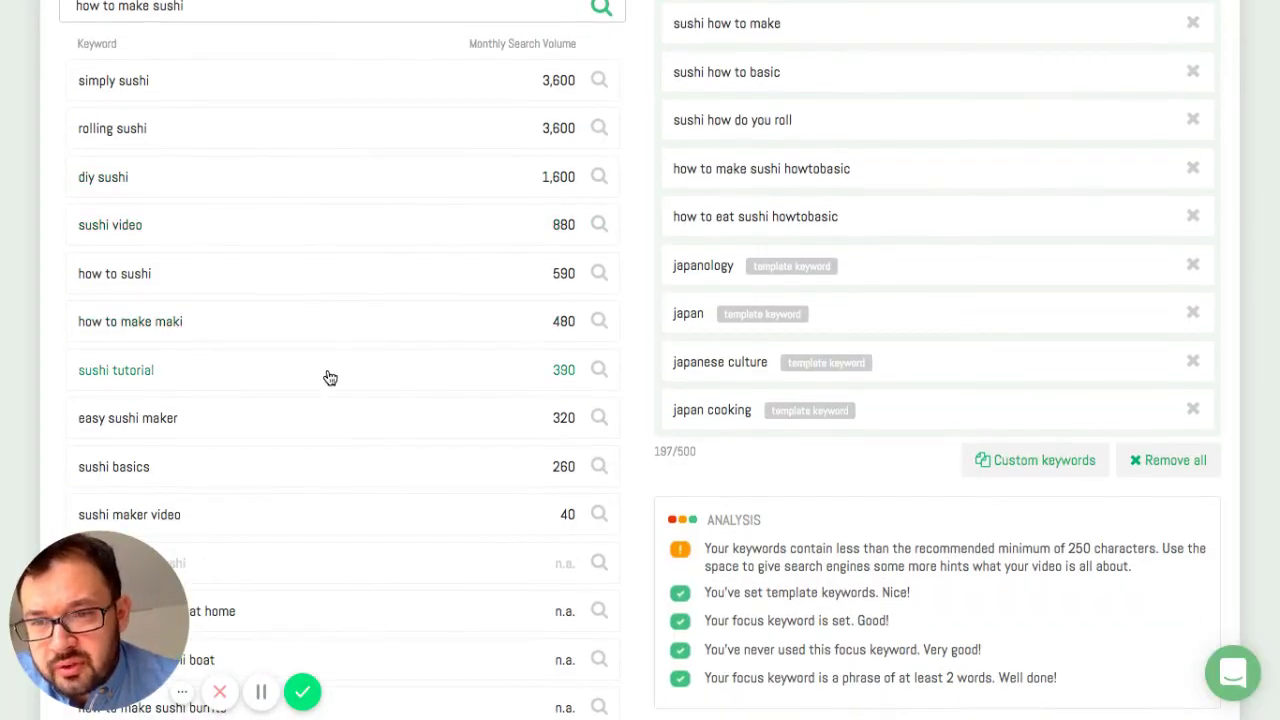
{"action": "left_click", "coordinate": [280, 378]}
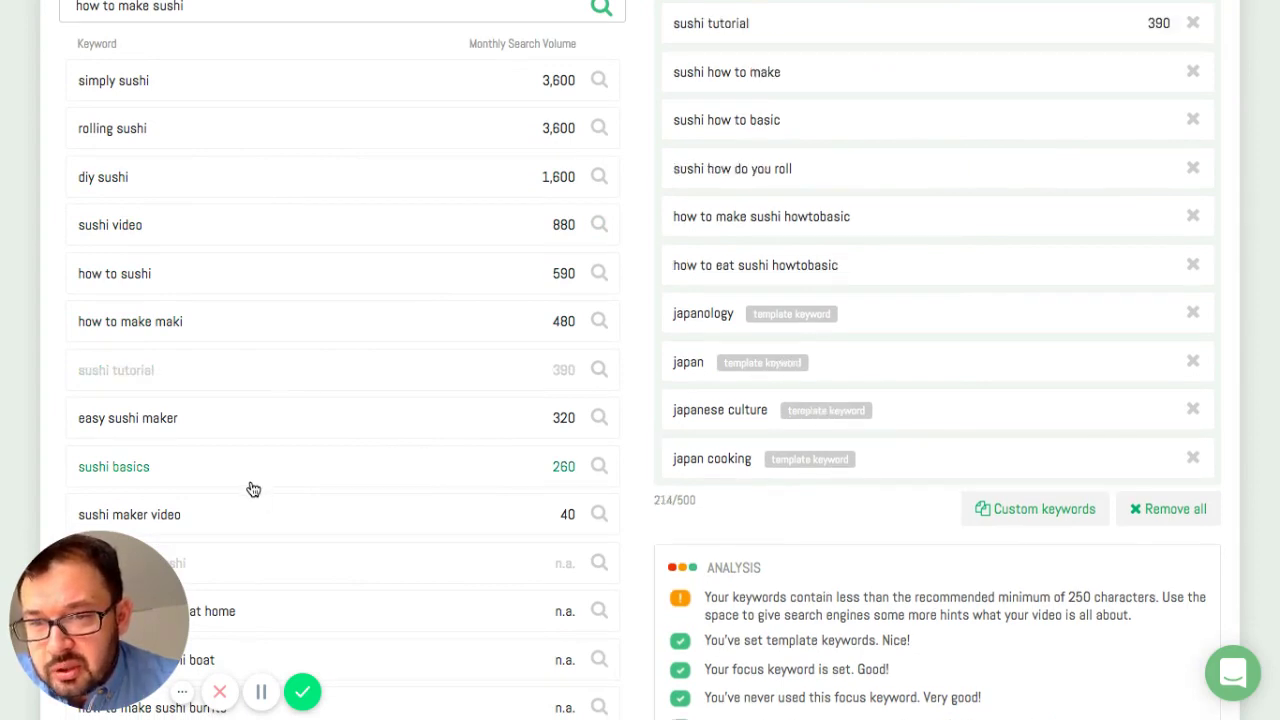
{"action": "left_click", "coordinate": [233, 276]}
{"action": "left_click", "coordinate": [210, 194]}
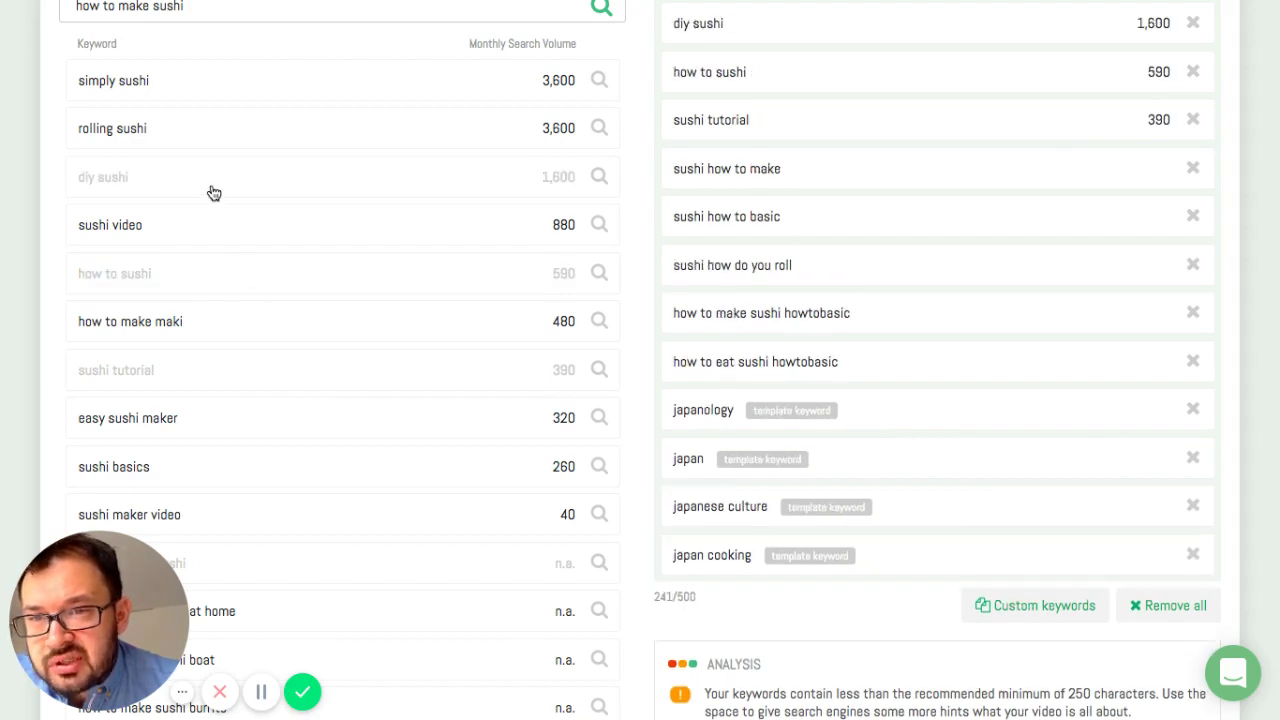
Add the suggestions "how to make sushi at home", "how to make sushi recipe" and "how to make sushi rice recipe" to the keywords
{"action": "scroll", "coordinate": [212, 194], "scroll_direction": "down", "scroll_amount": 2}
{"action": "scroll", "coordinate": [213, 192], "scroll_direction": "down", "scroll_amount": 2}
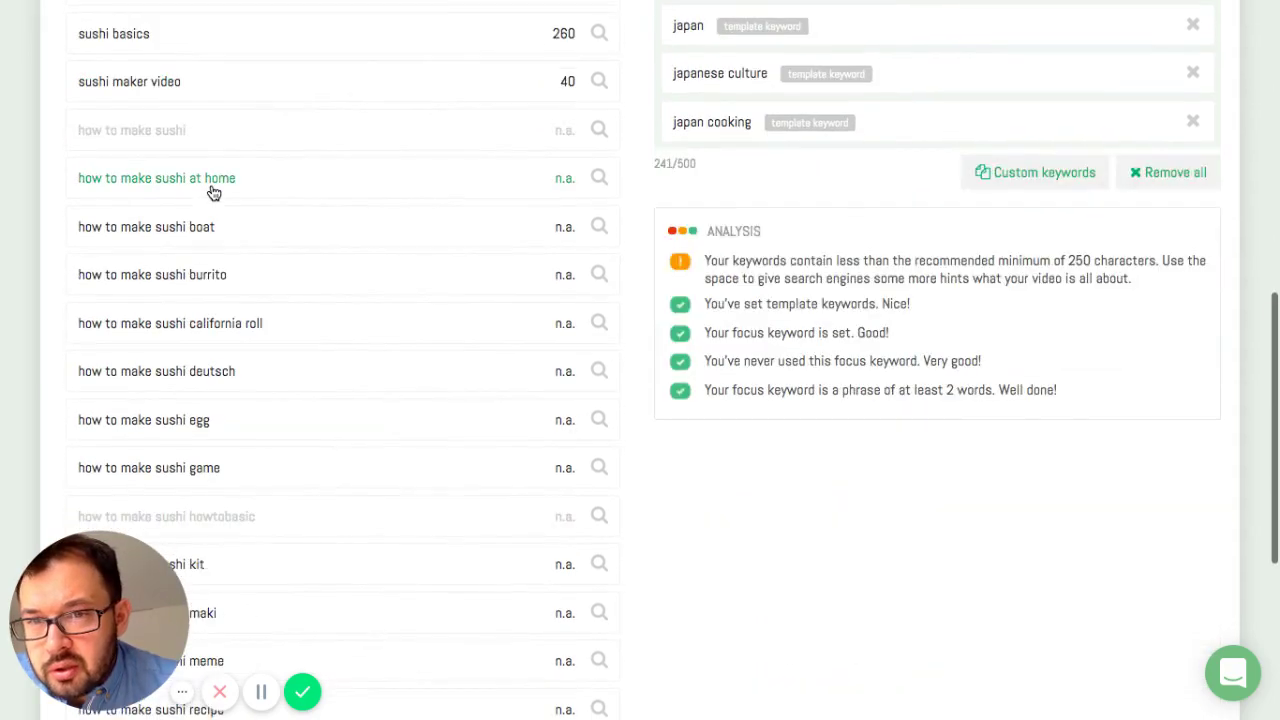
{"action": "left_click", "coordinate": [218, 190]}
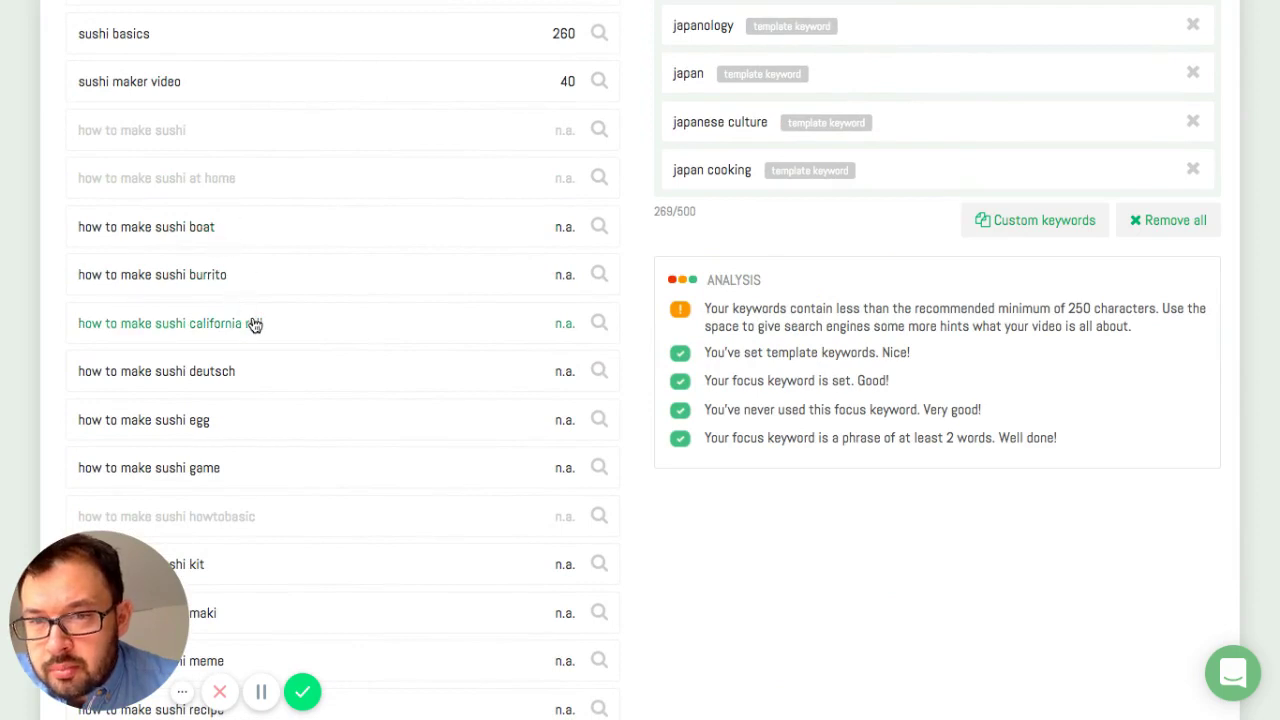
{"action": "scroll", "coordinate": [259, 341], "scroll_direction": "down", "scroll_amount": 1}
{"action": "scroll", "coordinate": [258, 340], "scroll_direction": "down", "scroll_amount": 3}
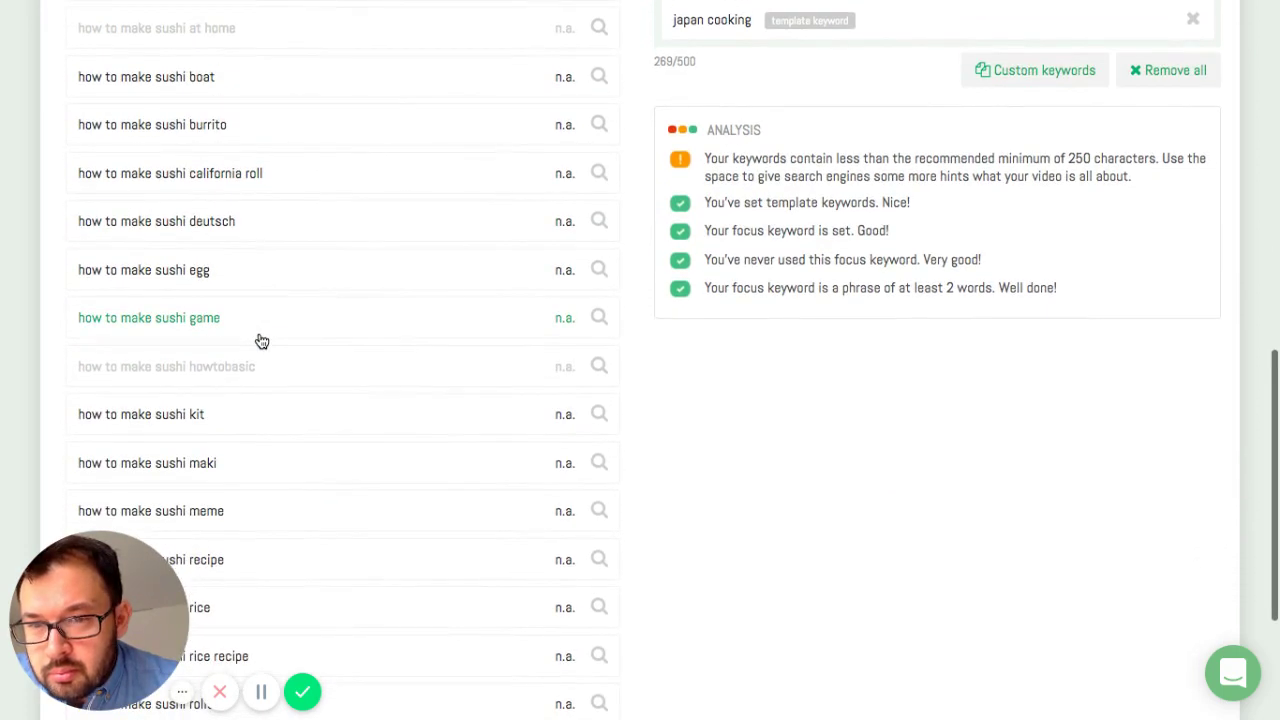
{"action": "scroll", "coordinate": [272, 450], "scroll_direction": "down", "scroll_amount": 1}
{"action": "scroll", "coordinate": [280, 473], "scroll_direction": "down", "scroll_amount": 1}
{"action": "left_click", "coordinate": [277, 474]}
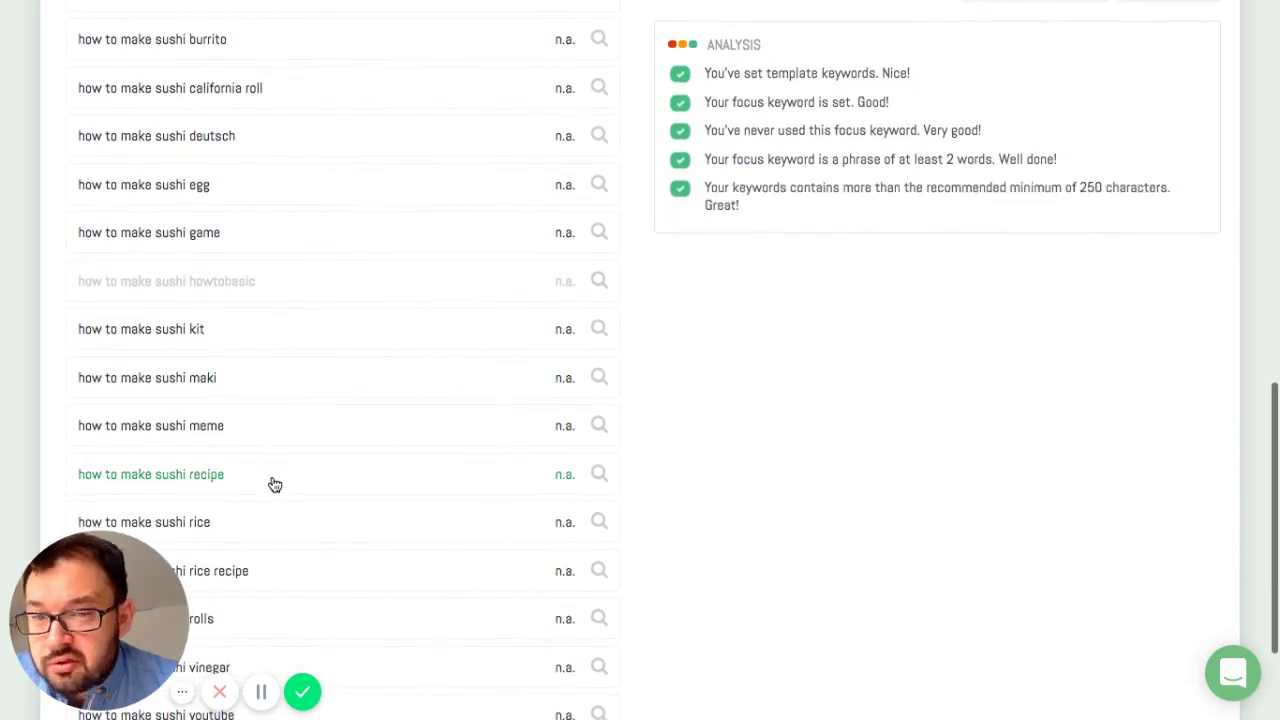
{"action": "scroll", "coordinate": [276, 478], "scroll_direction": "down", "scroll_amount": 1}
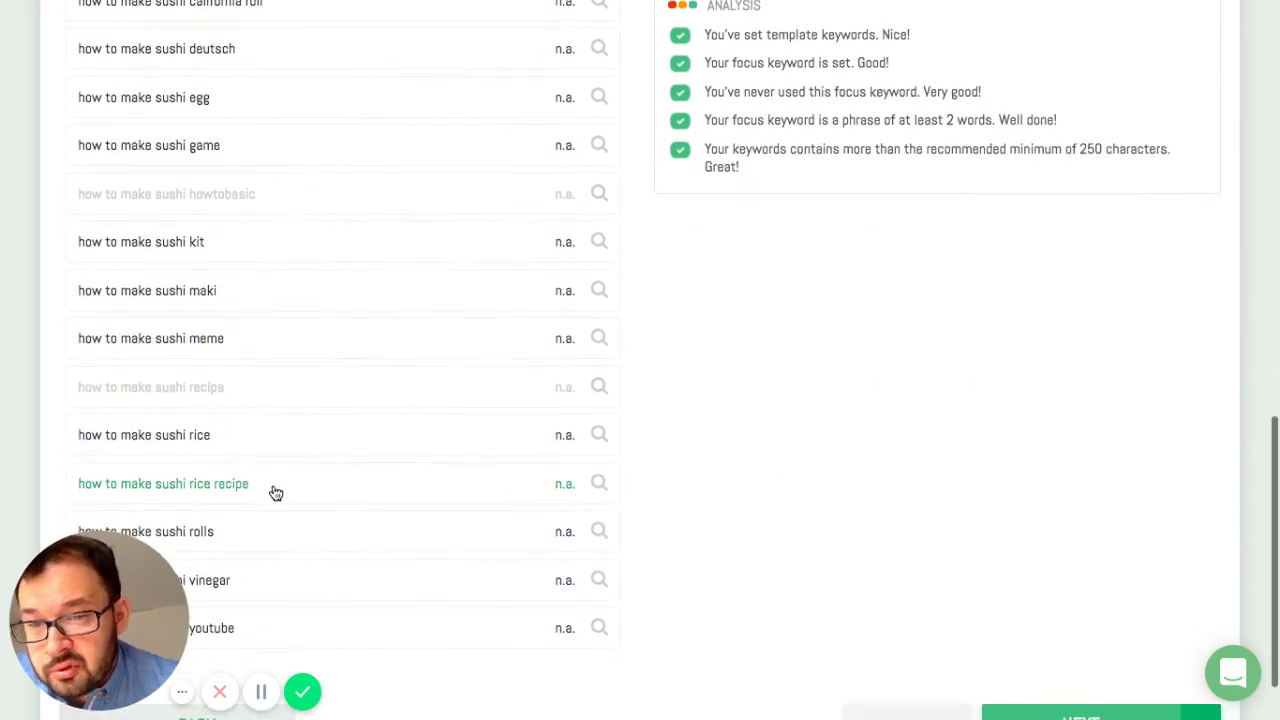
{"action": "left_click", "coordinate": [274, 485]}
Review the keyword analysis, the focus keyword, the added and template keywords, and the character counter
{"action": "scroll", "coordinate": [916, 403], "scroll_direction": "up", "scroll_amount": 2}
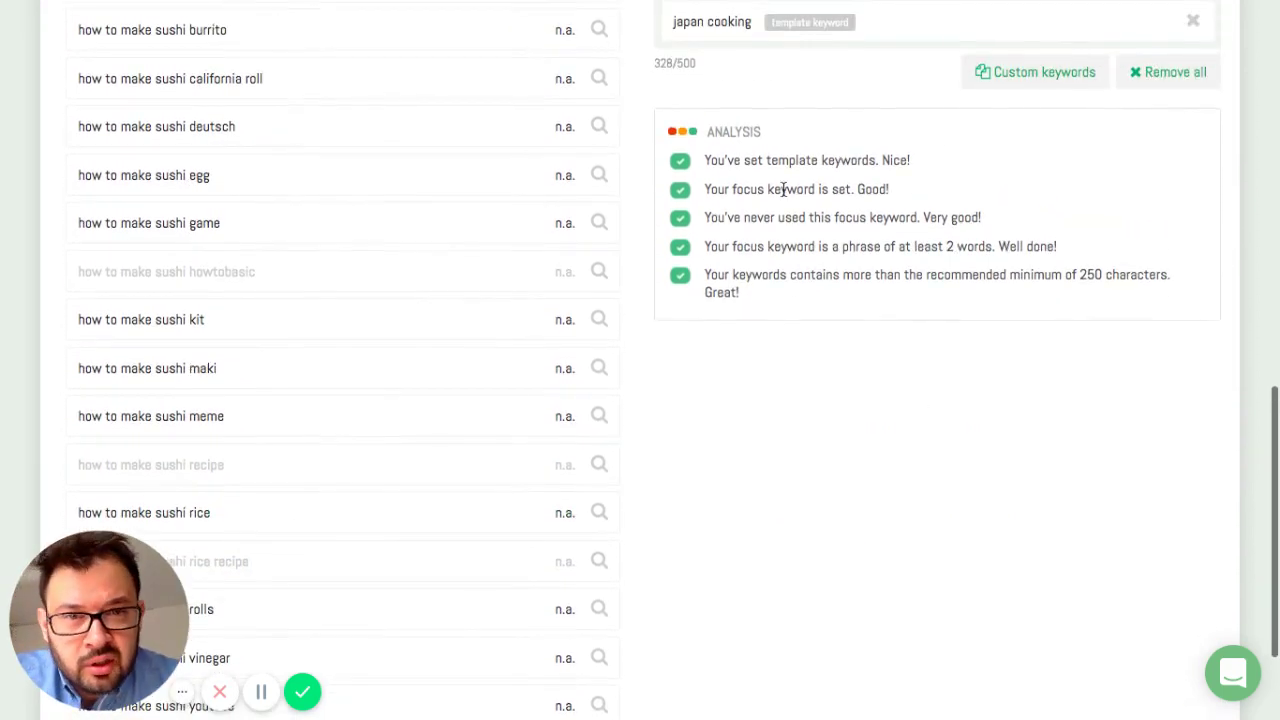
{"action": "scroll", "coordinate": [737, 222], "scroll_direction": "up", "scroll_amount": 2}
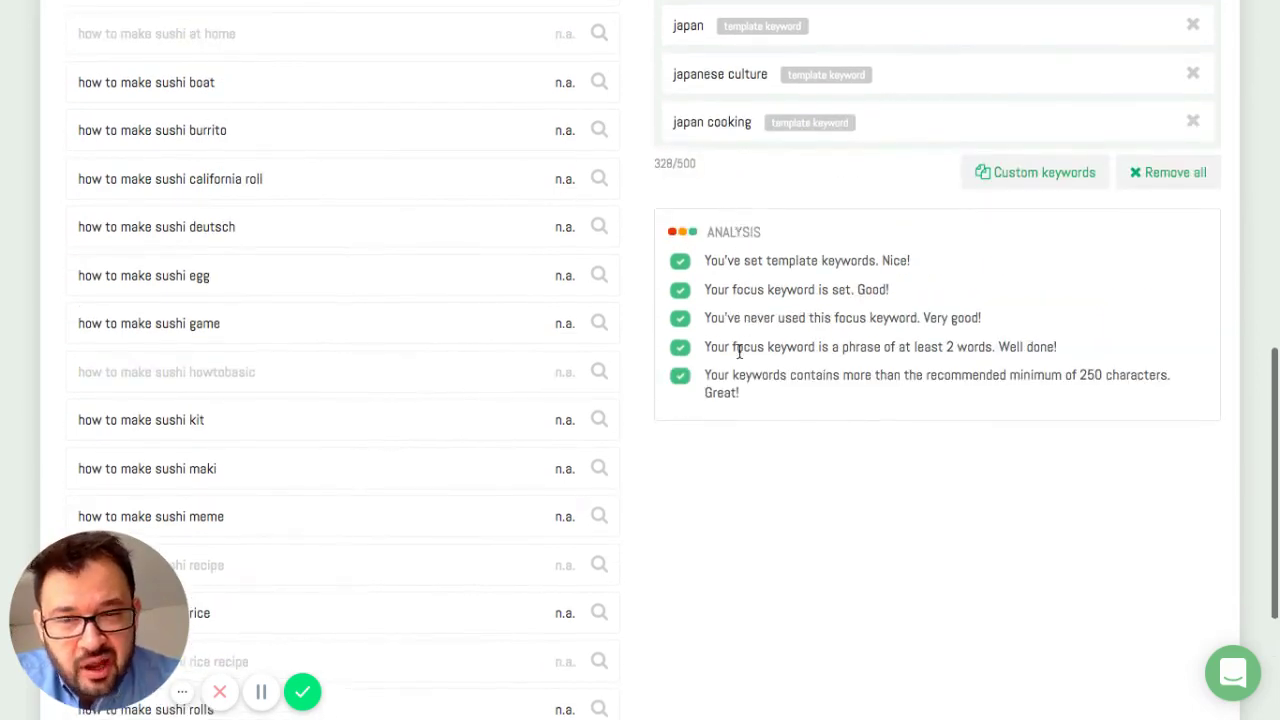
{"action": "scroll", "coordinate": [739, 351], "scroll_direction": "up", "scroll_amount": 15}
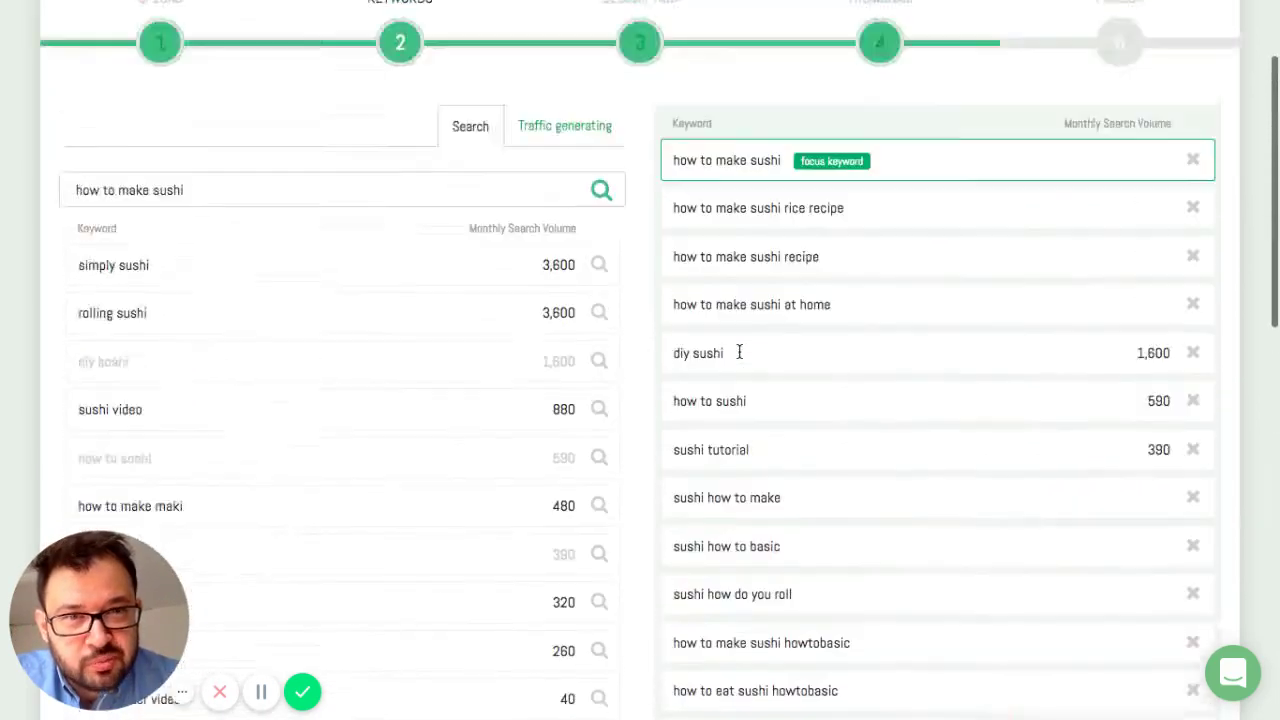
{"action": "scroll", "coordinate": [739, 352], "scroll_direction": "up", "scroll_amount": 3}
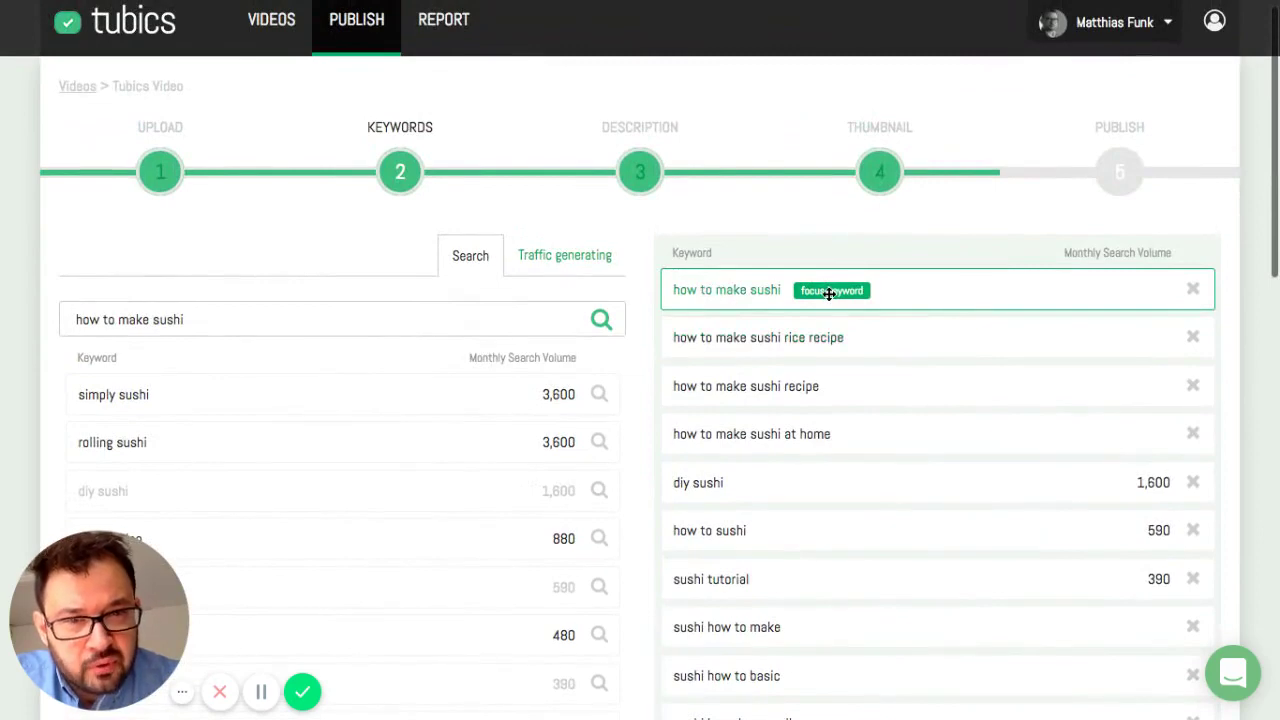
{"action": "scroll", "coordinate": [829, 293], "scroll_direction": "down", "scroll_amount": 3}
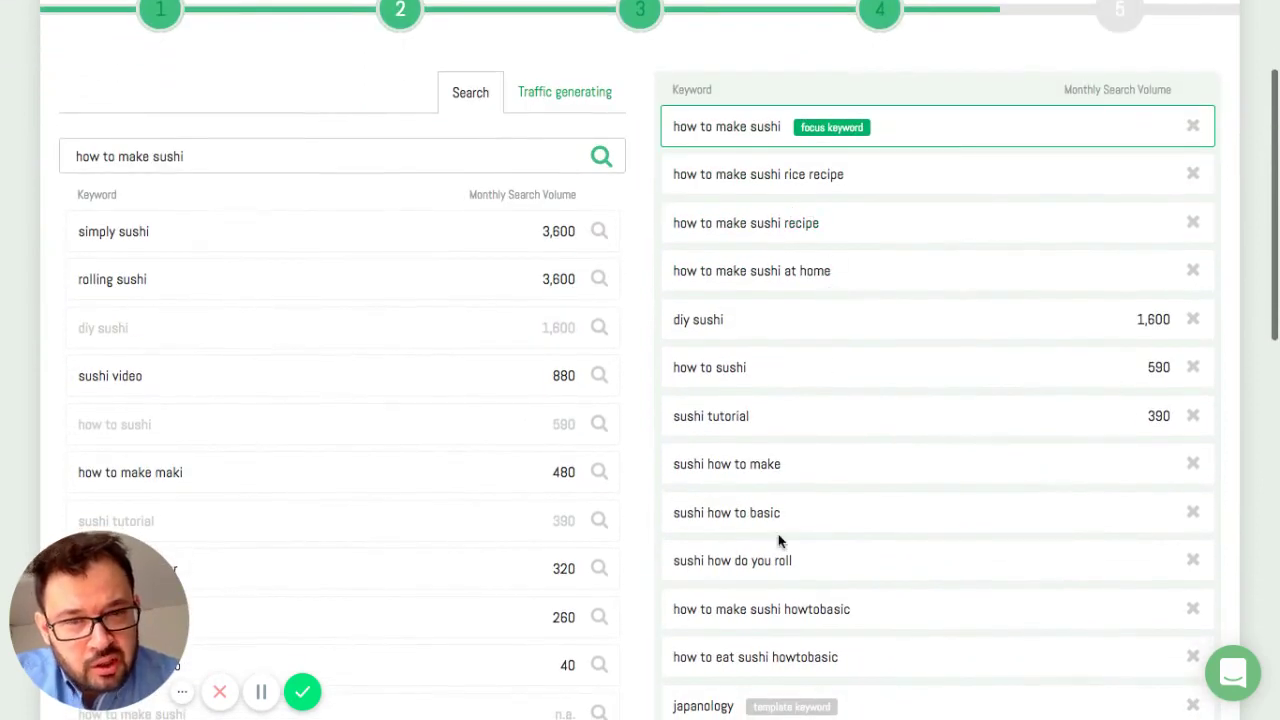
{"action": "scroll", "coordinate": [778, 538], "scroll_direction": "down", "scroll_amount": 3}
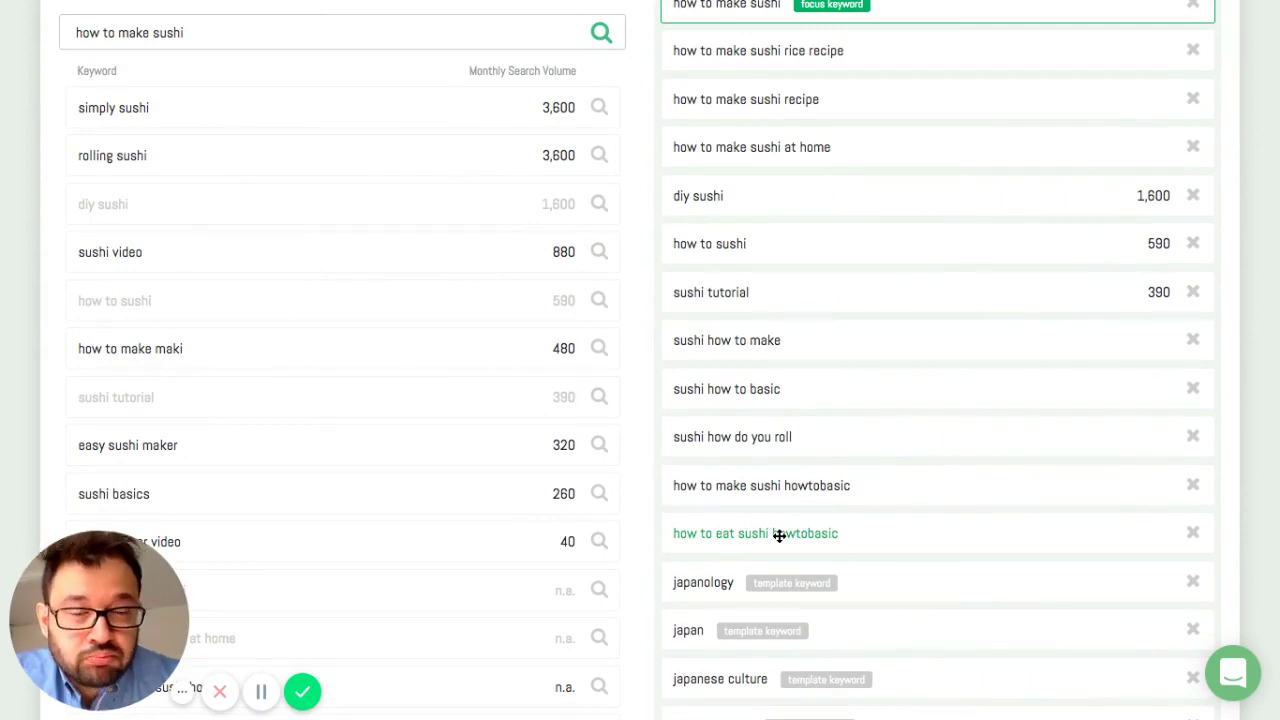
{"action": "scroll", "coordinate": [779, 536], "scroll_direction": "down", "scroll_amount": 2}
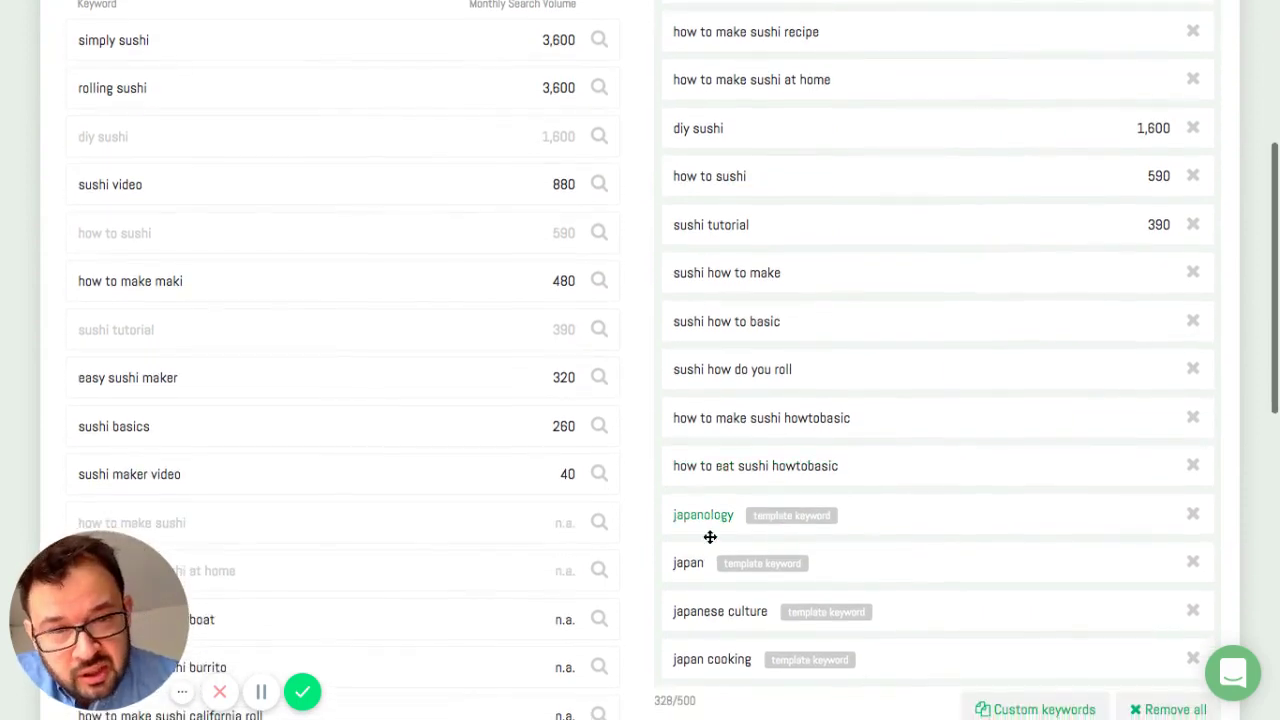
{"action": "scroll", "coordinate": [786, 640], "scroll_direction": "down", "scroll_amount": 2}
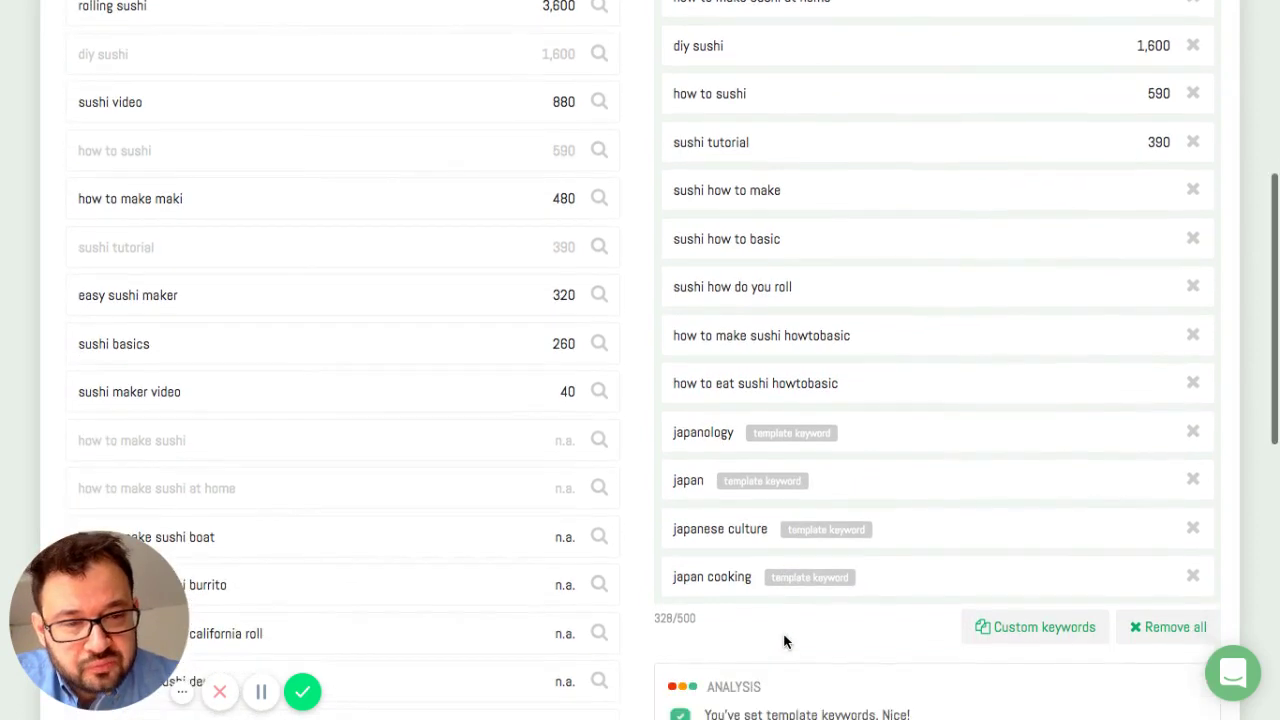
View the dialog for inserting custom keywords, close it without adding any, and look over the chosen keyword list and its removal options
{"action": "left_click", "coordinate": [1024, 630]}
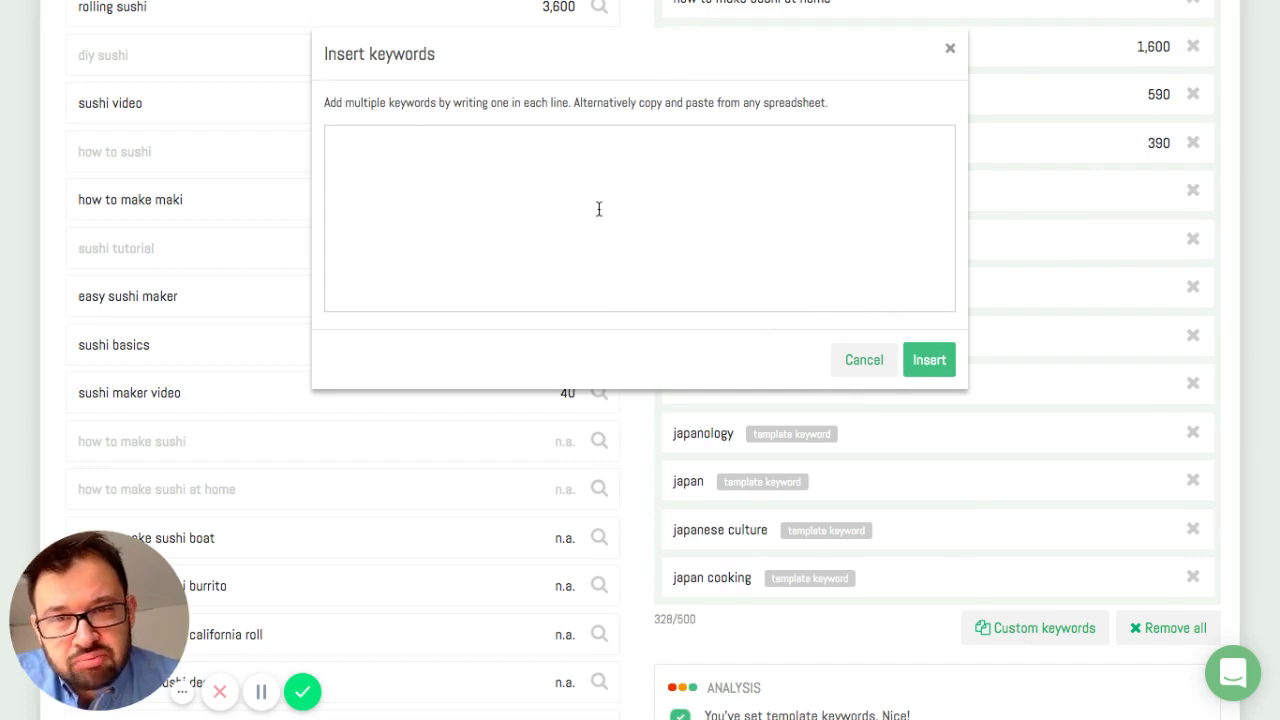
{"action": "left_click", "coordinate": [947, 48]}
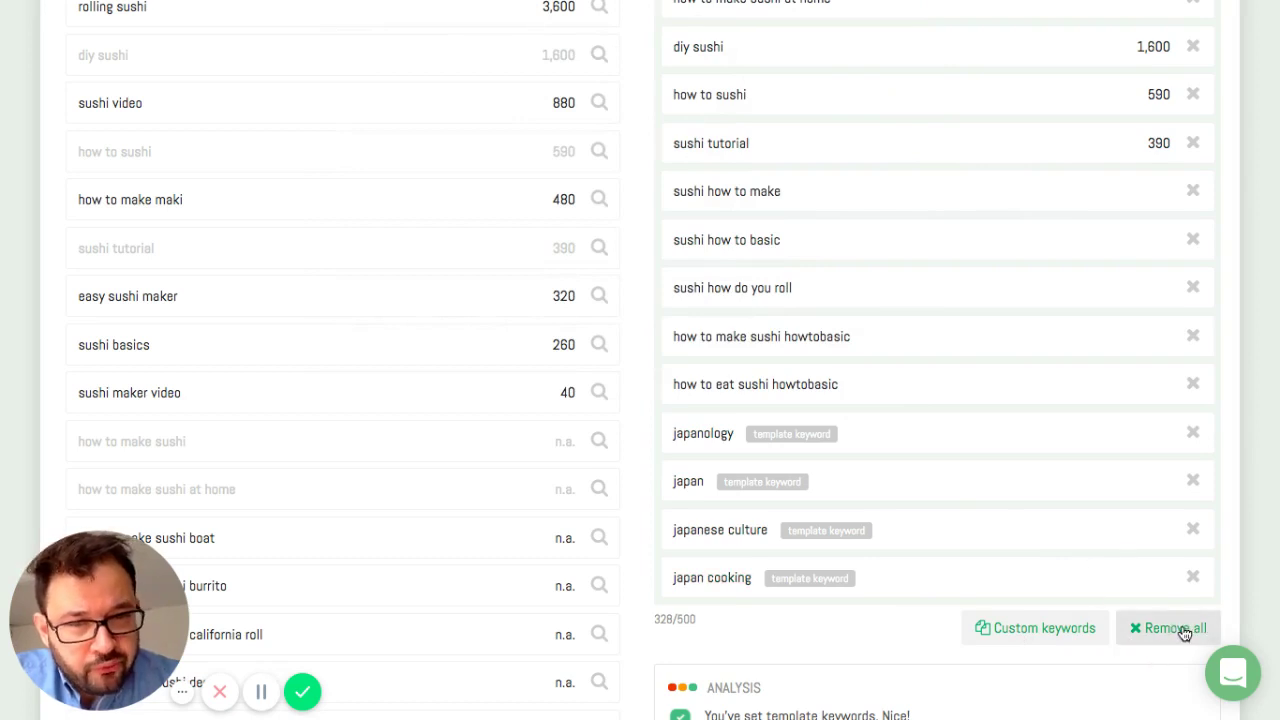
{"action": "scroll", "coordinate": [1195, 630], "scroll_direction": "down", "scroll_amount": 1}
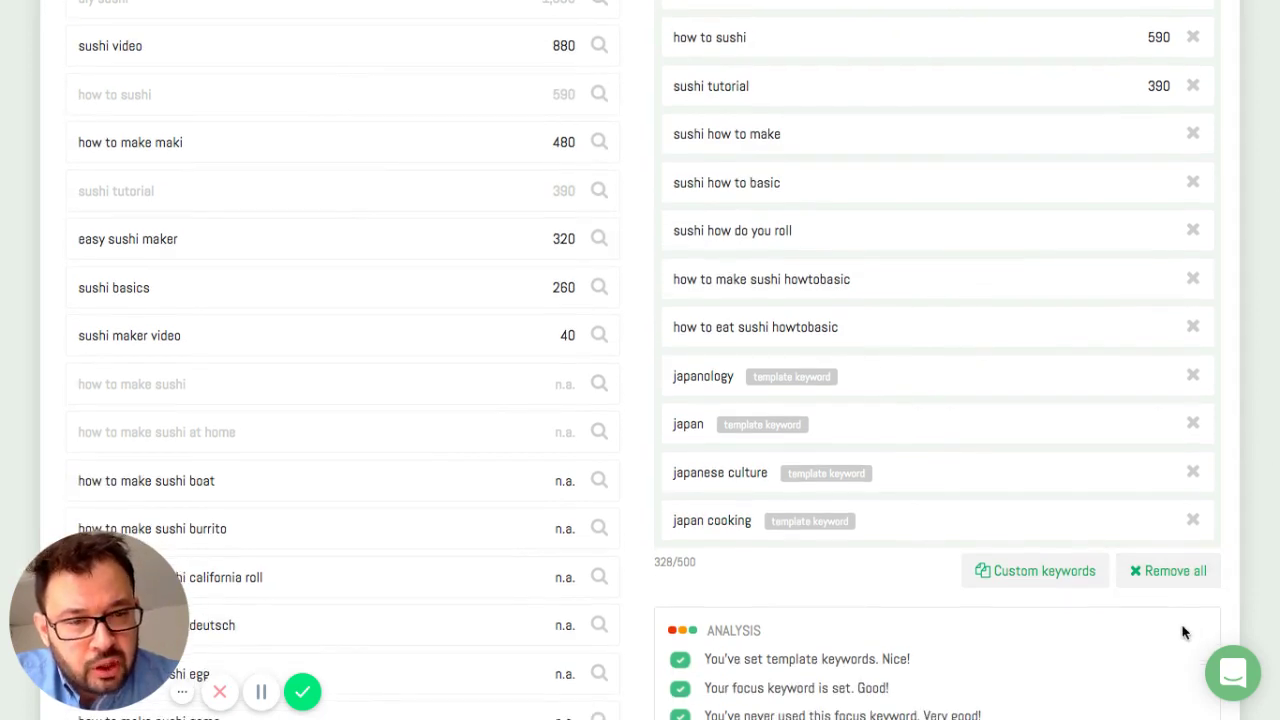
{"action": "left_click", "coordinate": [1193, 376]}
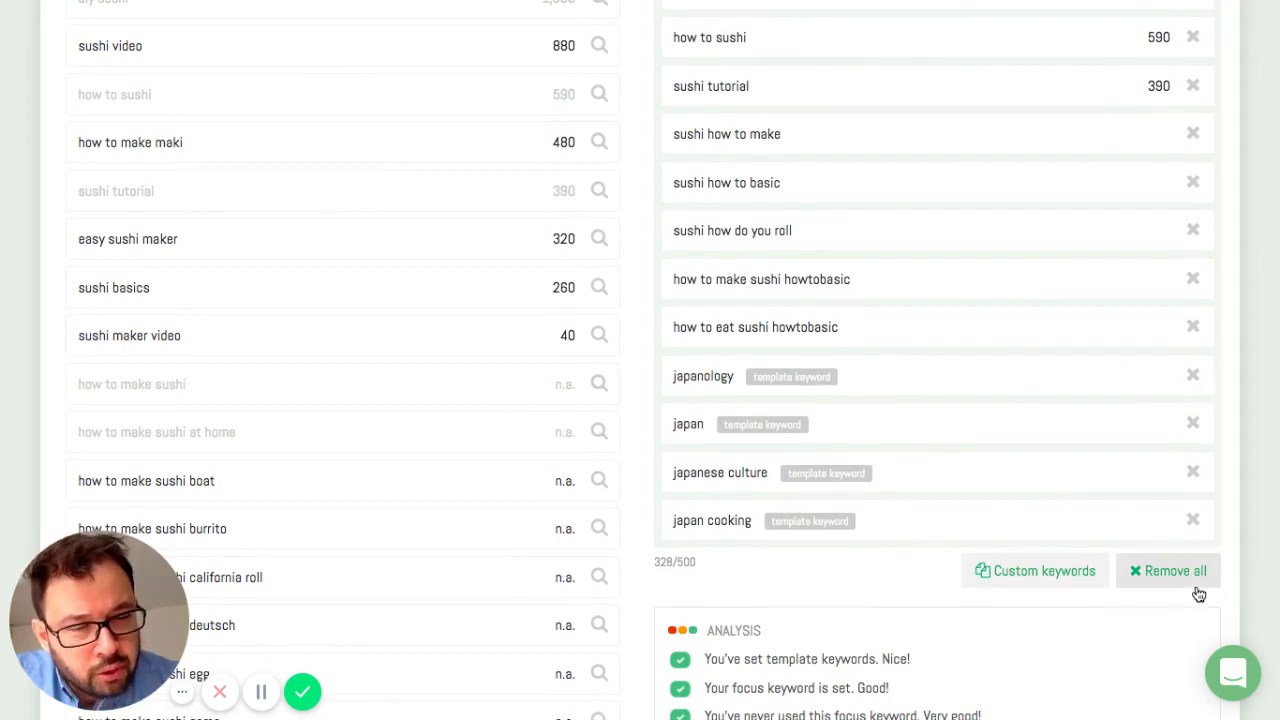
{"action": "scroll", "coordinate": [1199, 594], "scroll_direction": "down", "scroll_amount": 1}
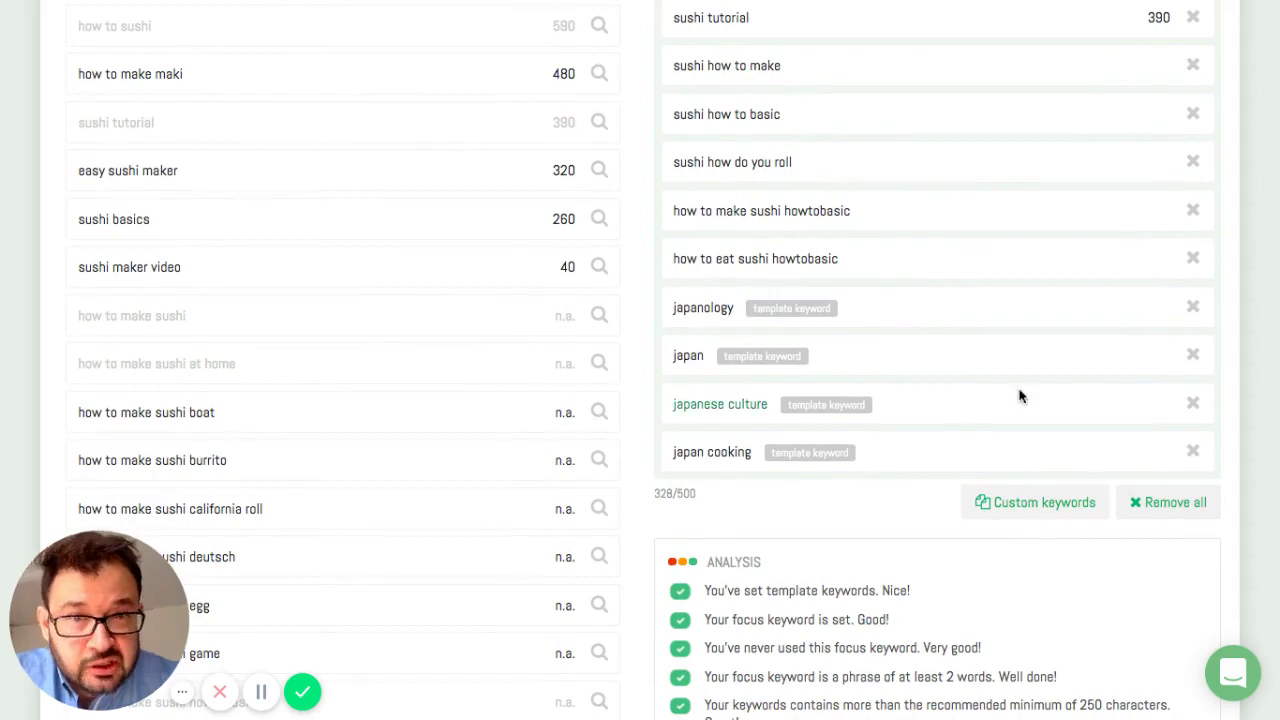
{"action": "scroll", "coordinate": [986, 360], "scroll_direction": "up", "scroll_amount": 6}
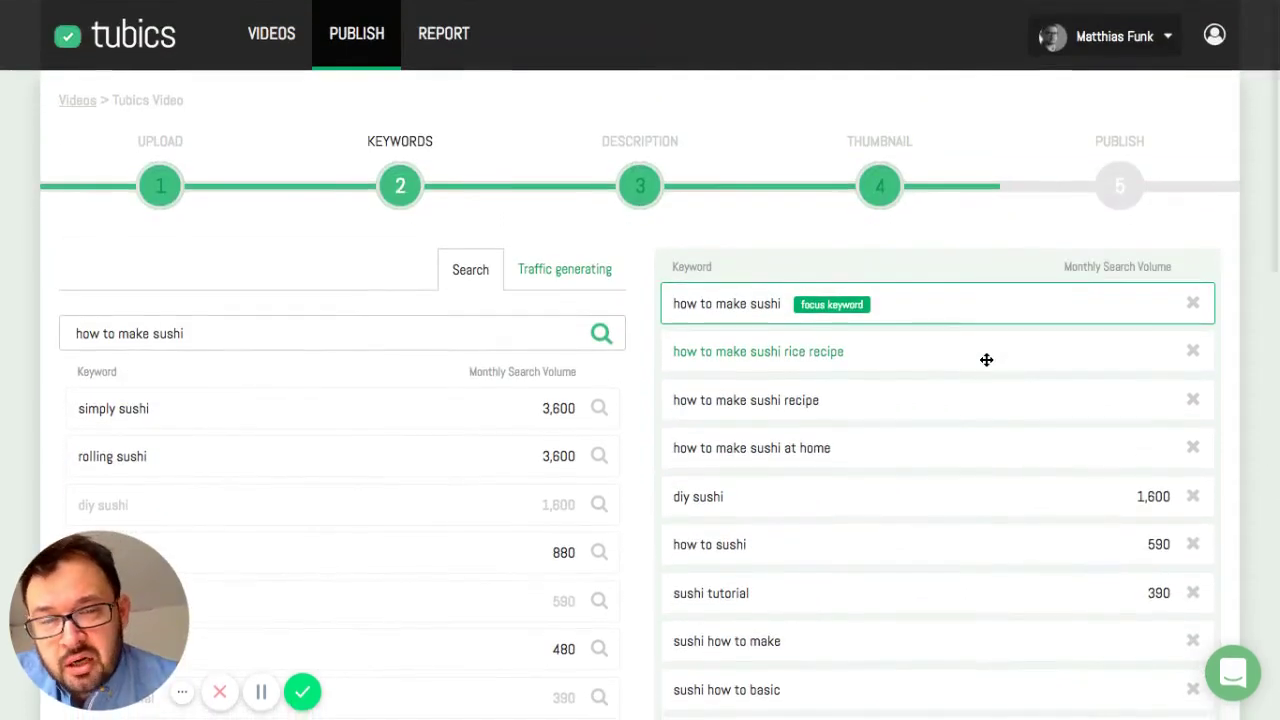